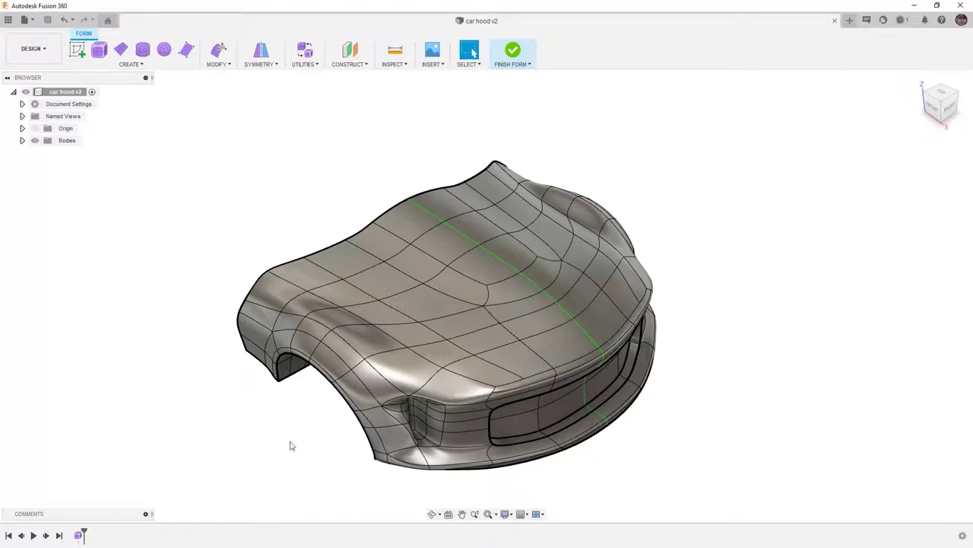
Orbit the hood to a low side view and zoom in on its front vent area.
click(432, 514)
drag(422, 479, 468, 298)
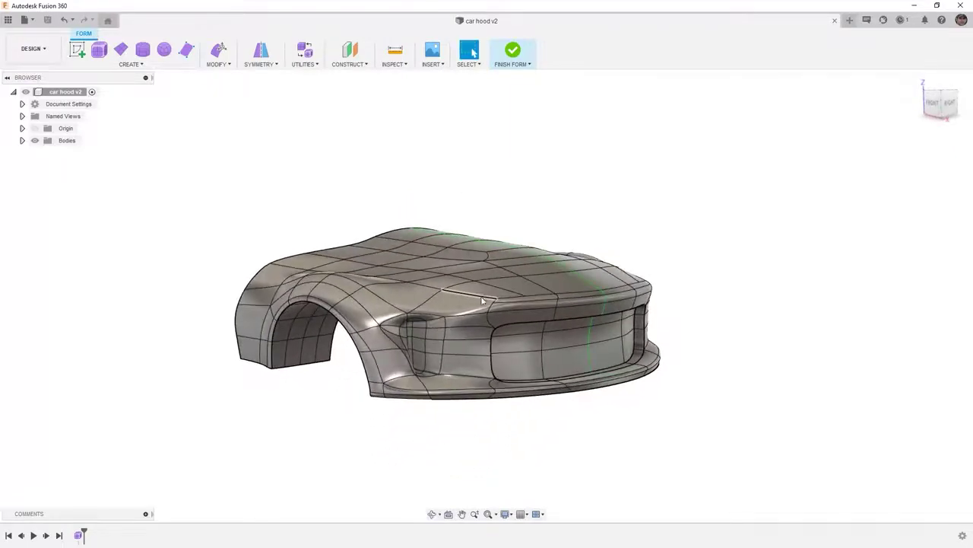
key(Escape)
scroll(466, 299, up, 5)
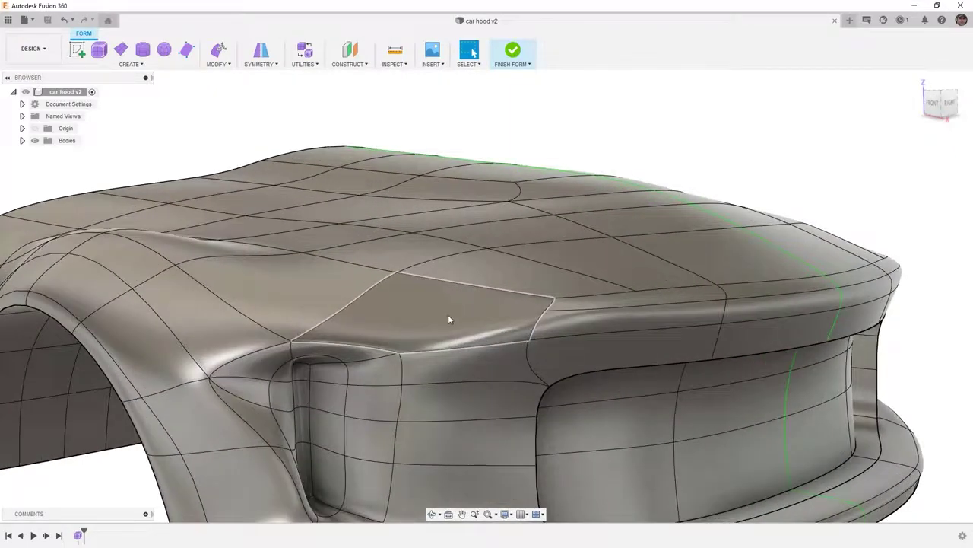
shift+middle_drag(448, 314, 482, 259)
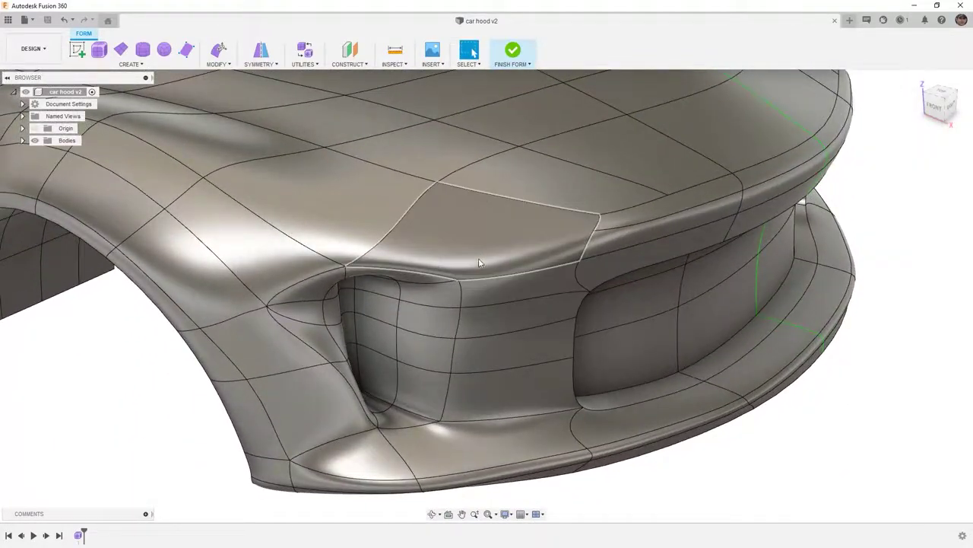
click(394, 59)
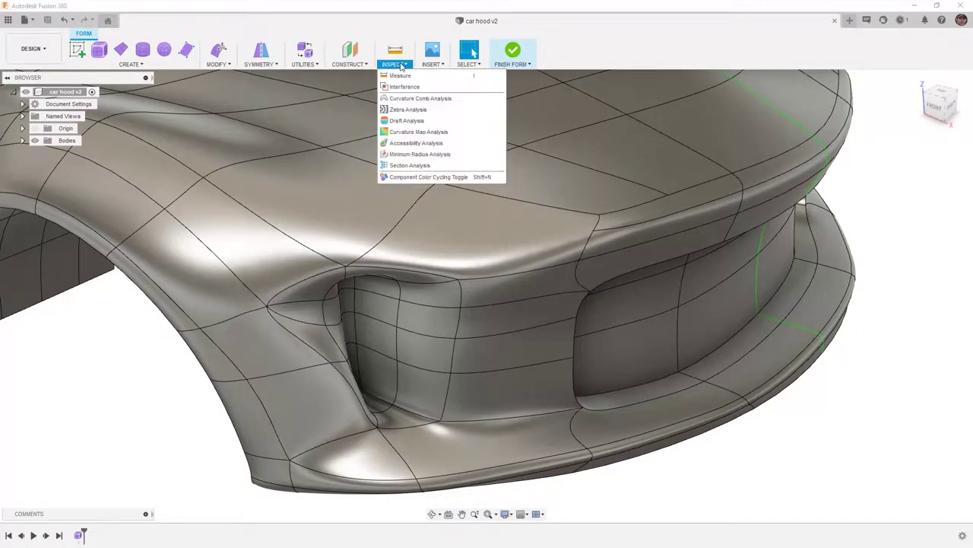
click(417, 131)
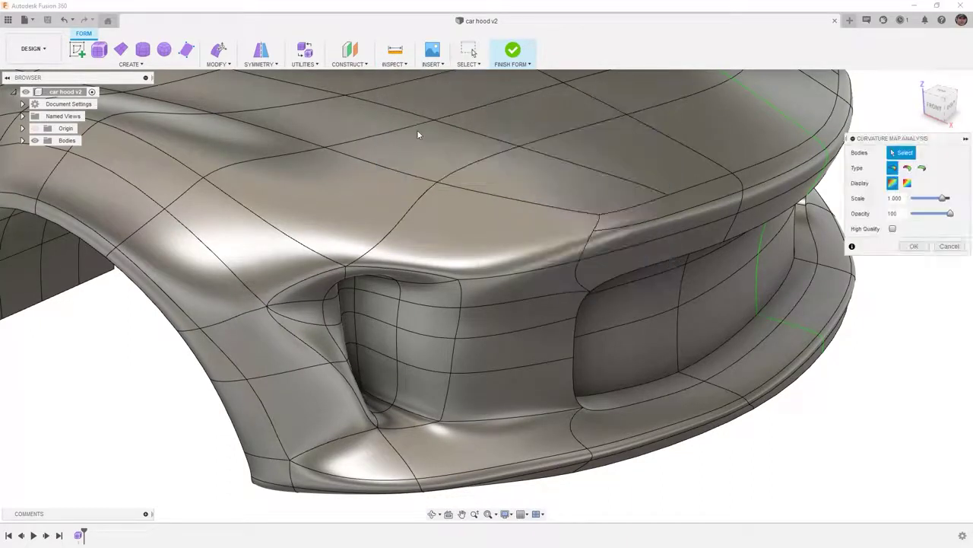
click(508, 247)
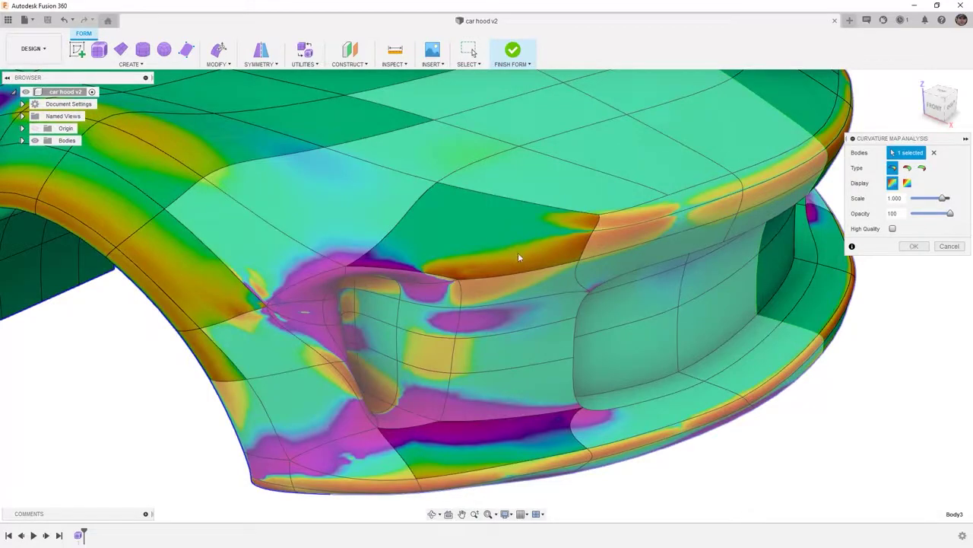
shift+middle_drag(591, 232, 524, 259)
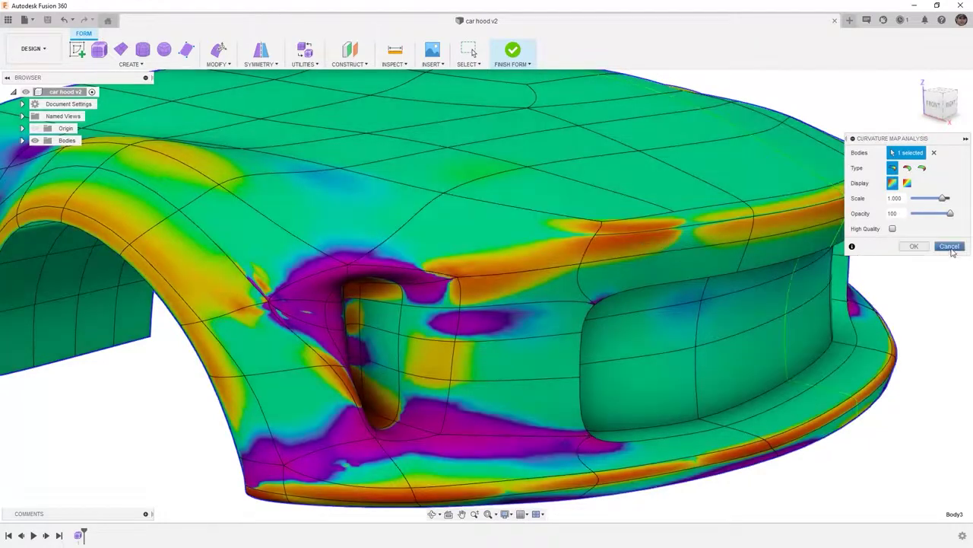
click(949, 245)
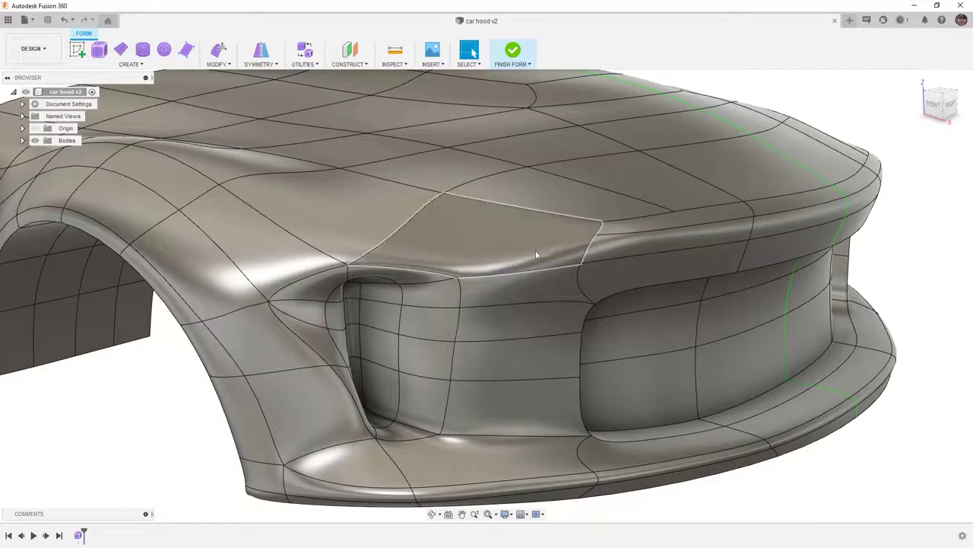
Compare nearby hood edges, then delete the top edge above the side vent cut.
click(443, 278)
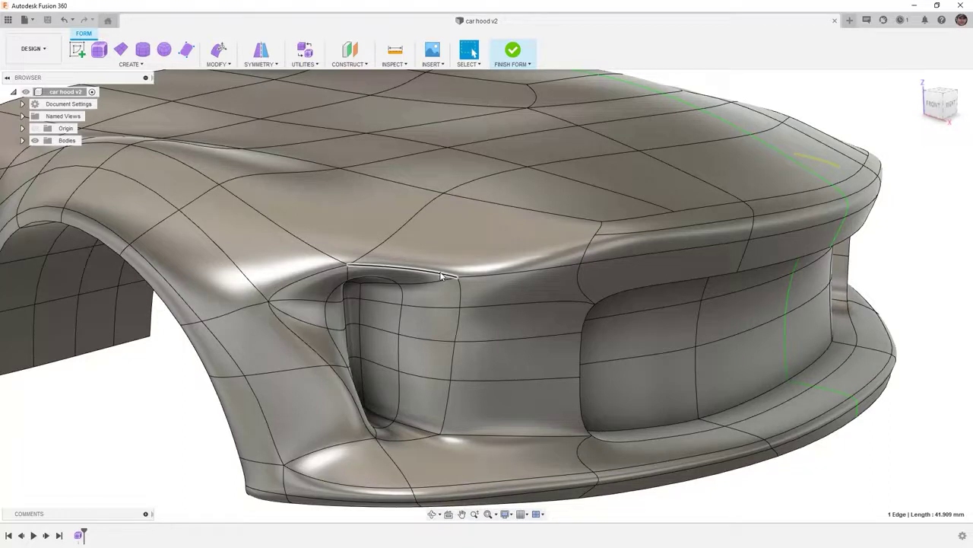
shift+middle_drag(443, 275, 631, 218)
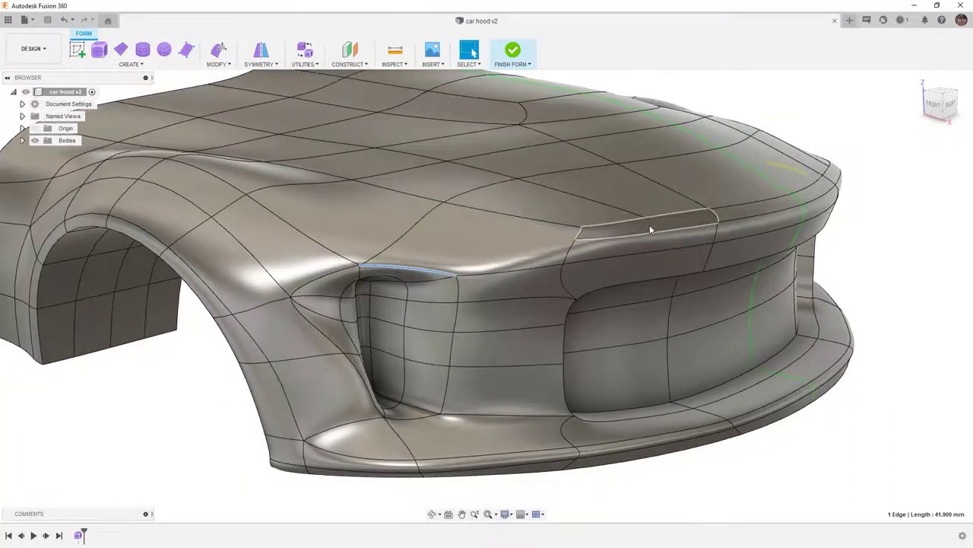
click(609, 205)
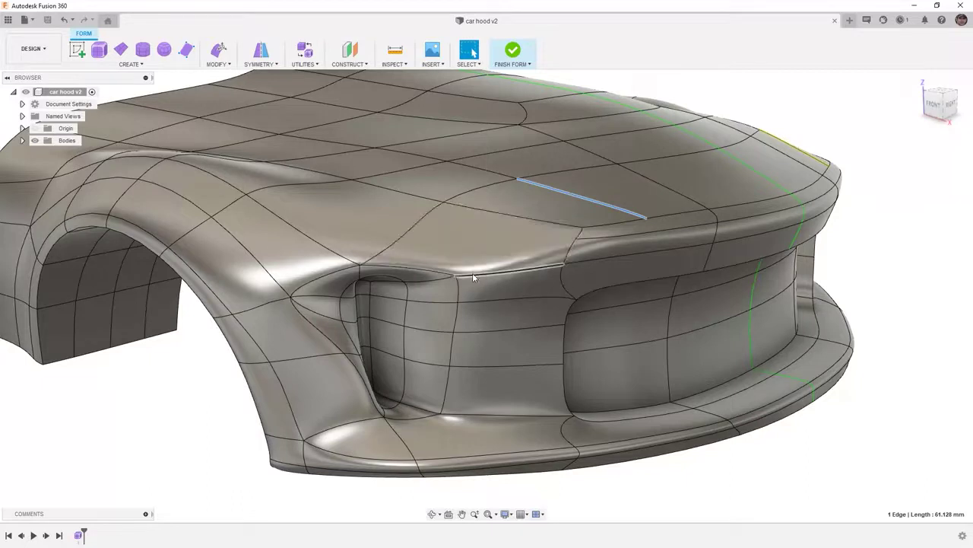
click(410, 240)
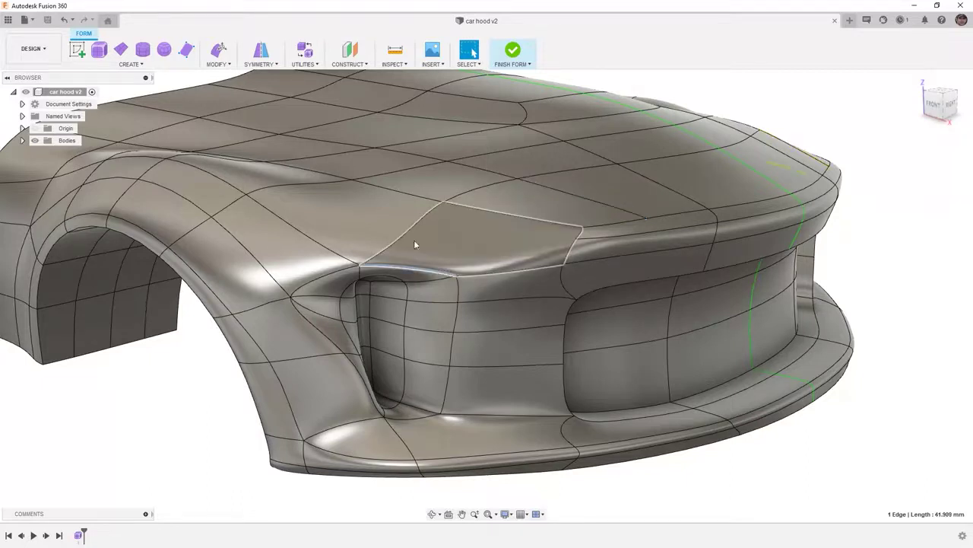
click(466, 211)
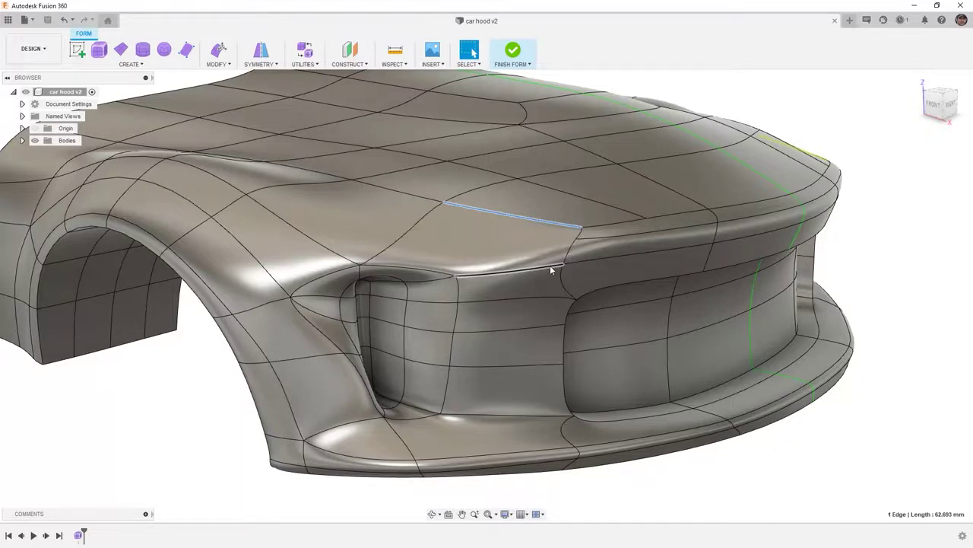
key(Delete)
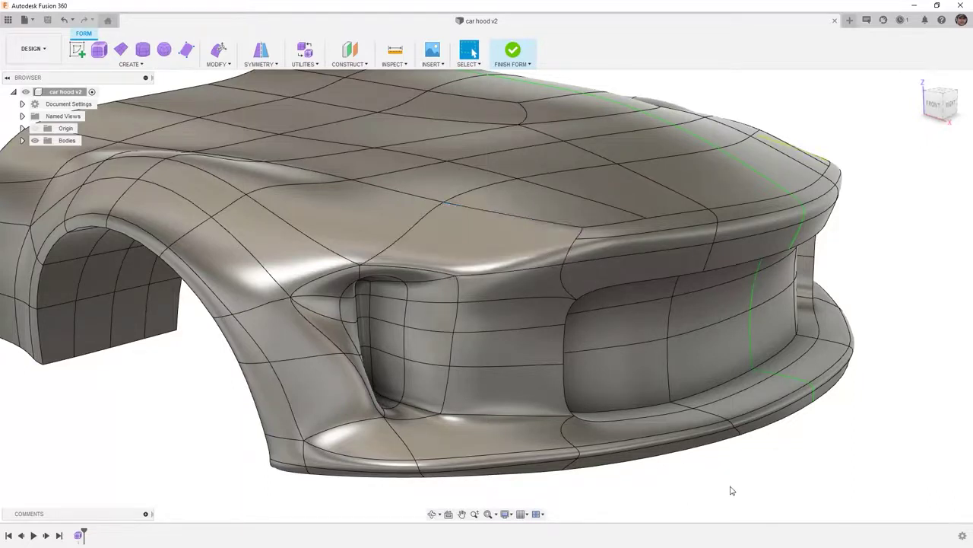
click(225, 65)
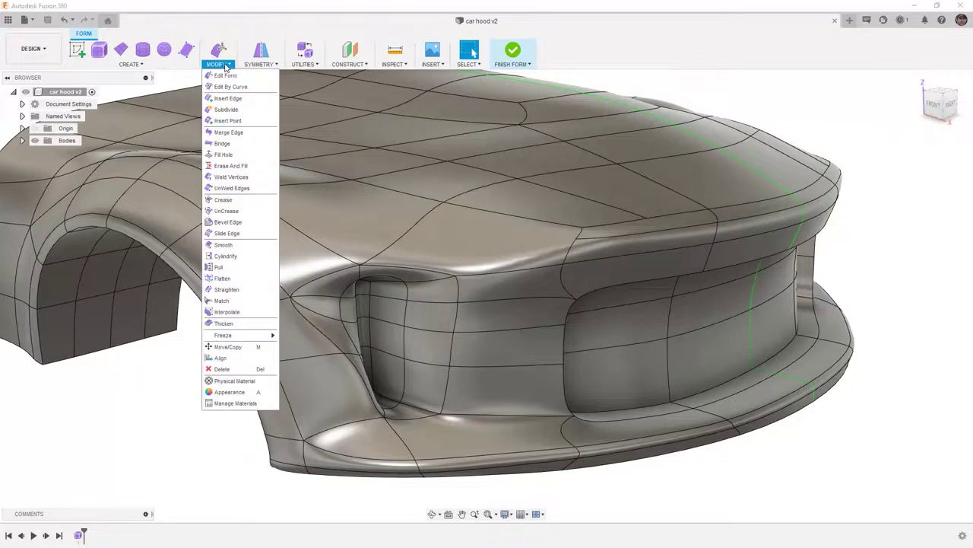
click(228, 120)
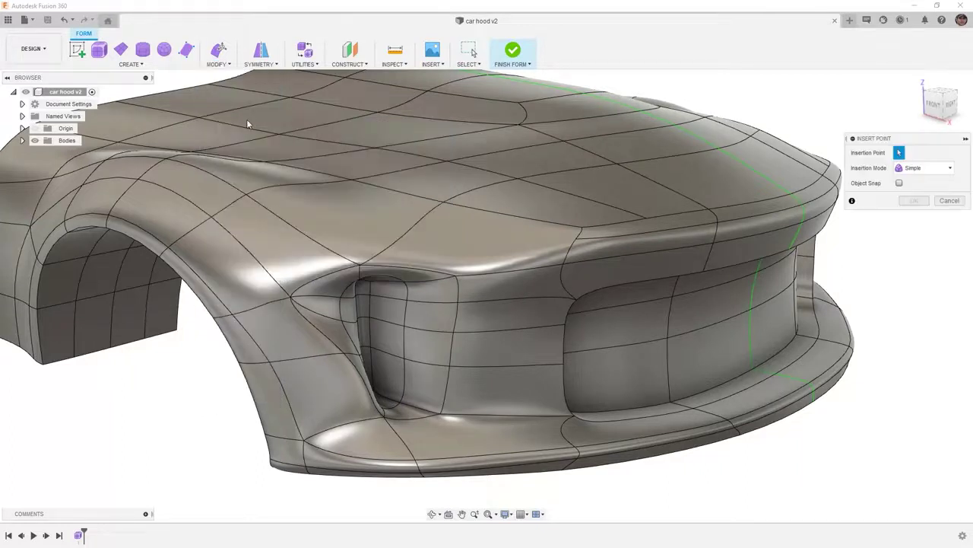
click(576, 239)
click(454, 276)
click(913, 201)
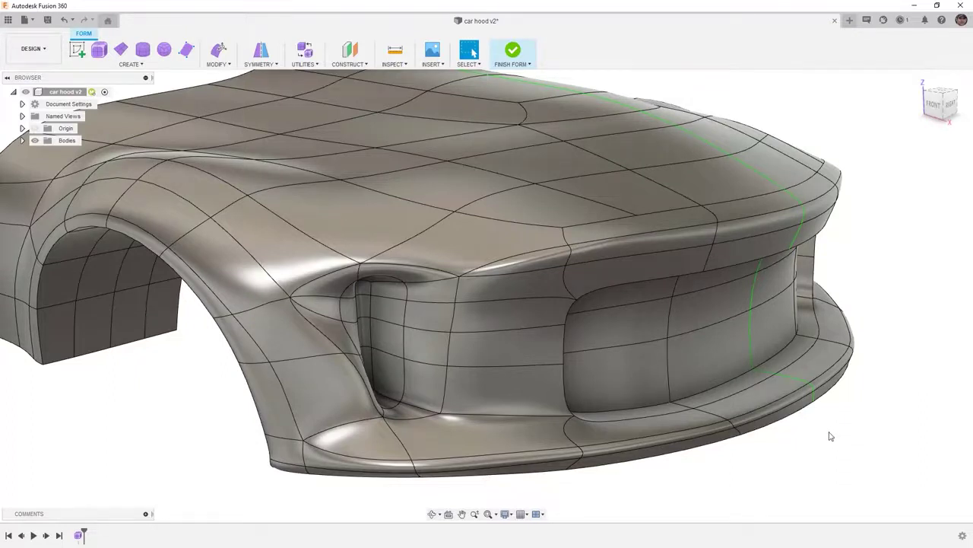
key(ctrl+z)
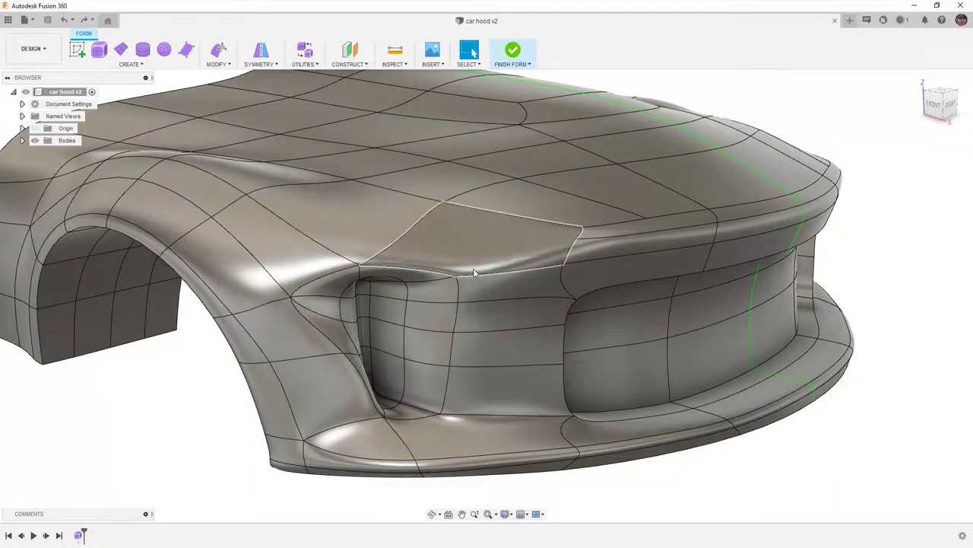
click(219, 64)
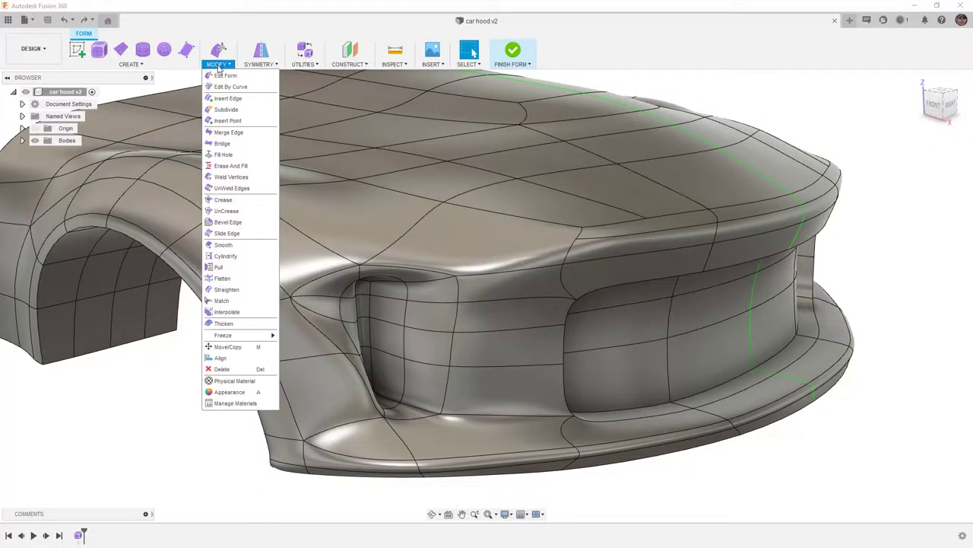
Insert a new point on the hood's front edge using Exact insertion mode.
click(237, 120)
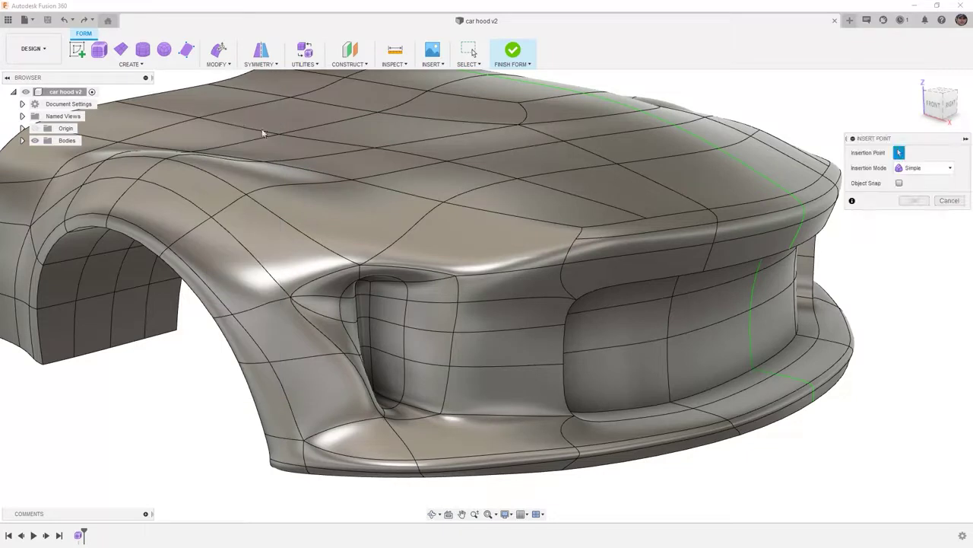
click(455, 276)
click(575, 238)
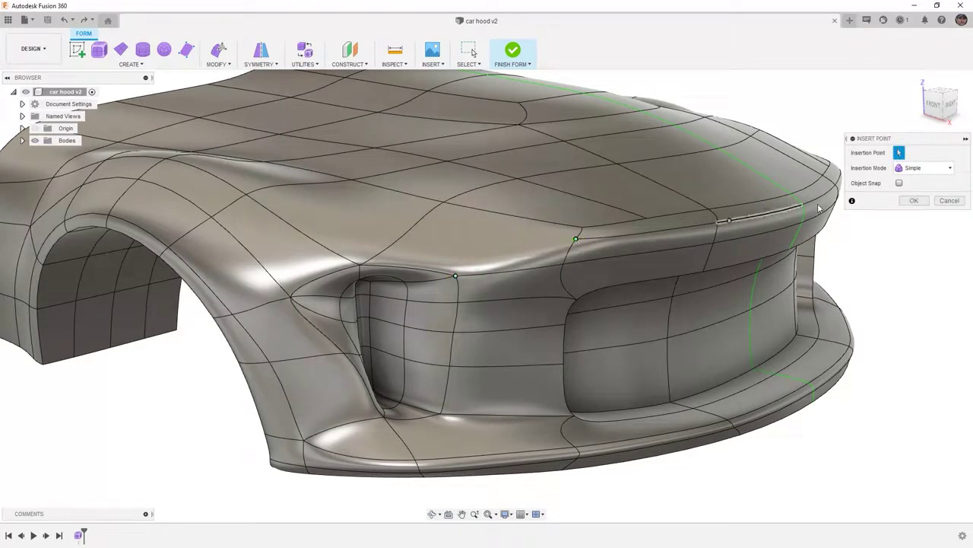
click(931, 168)
click(917, 194)
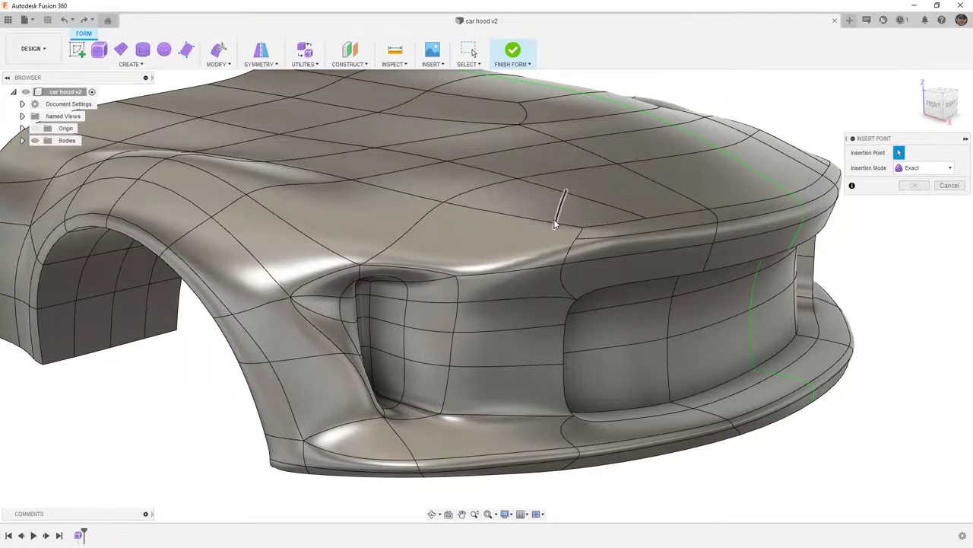
click(515, 218)
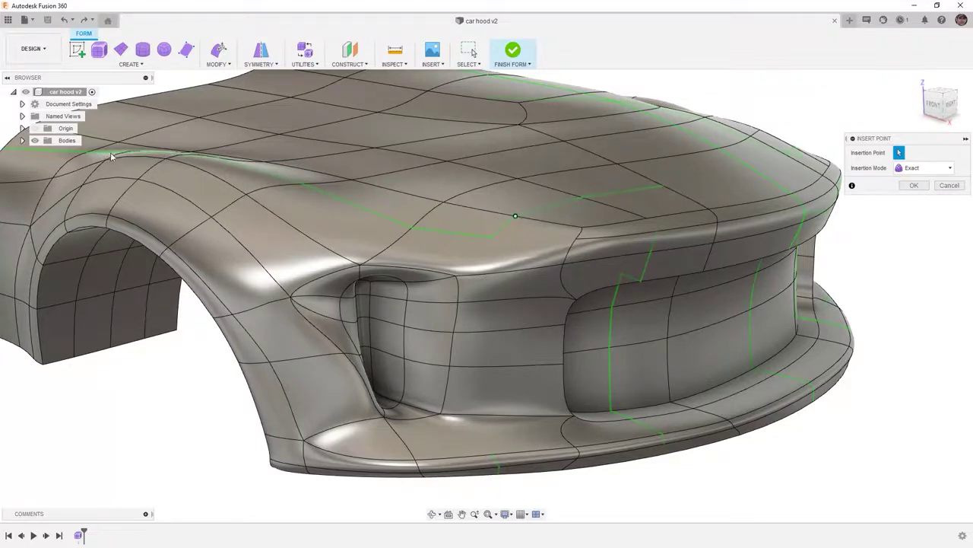
click(914, 185)
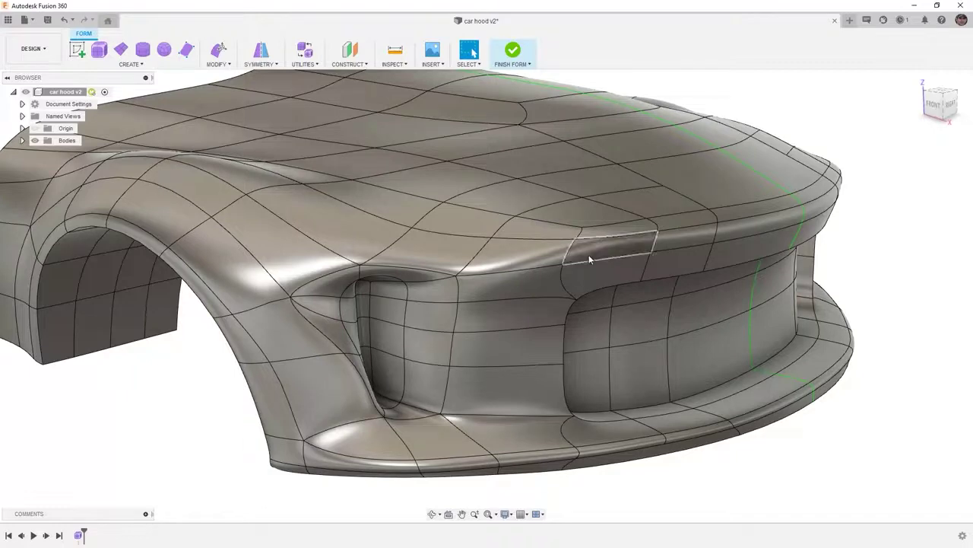
Turn the view toward the hood front and launch Insert Edge.
shift+middle_drag(589, 264, 572, 274)
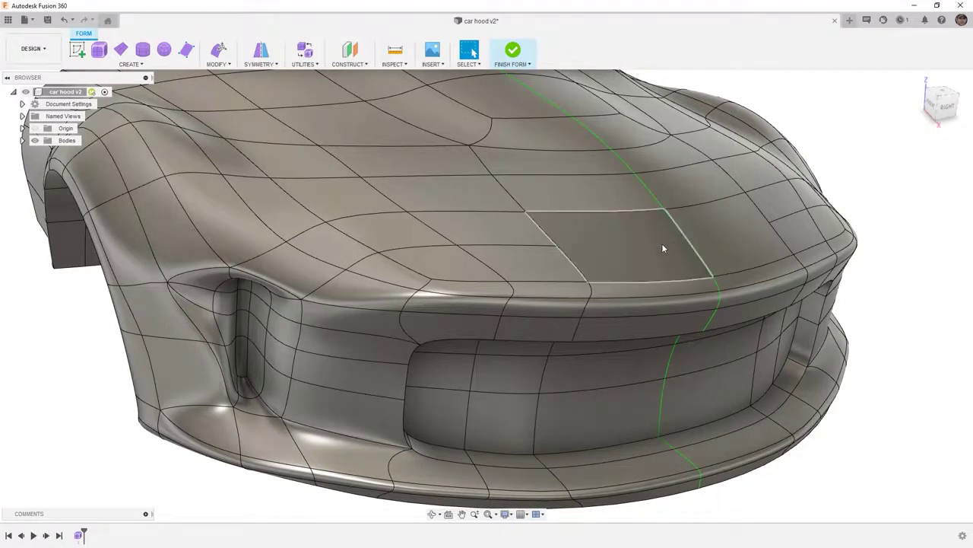
scroll(619, 248, down, 3)
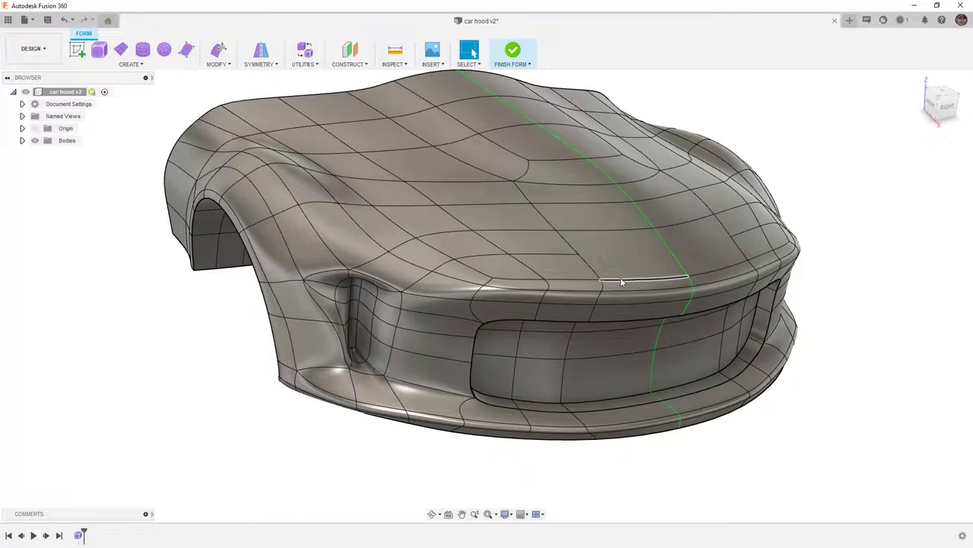
click(224, 66)
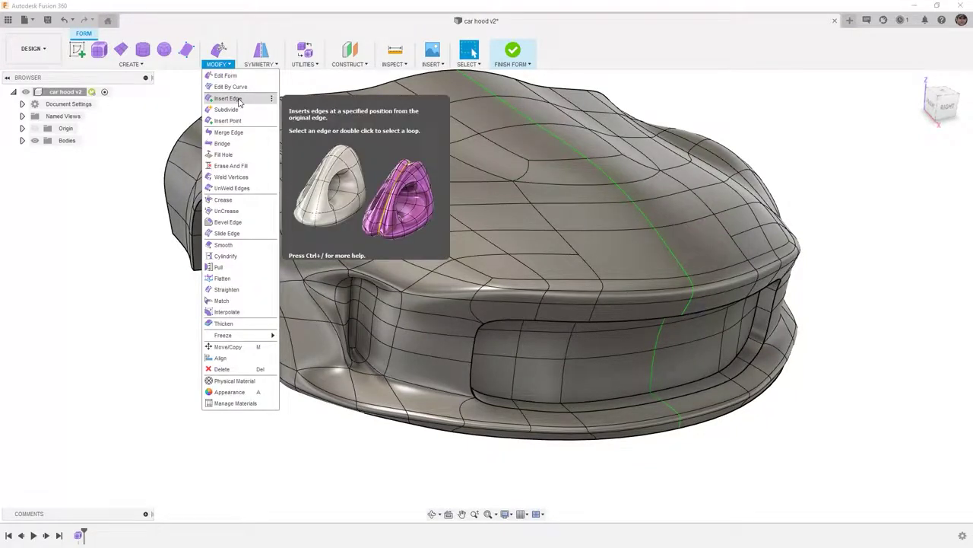
click(228, 98)
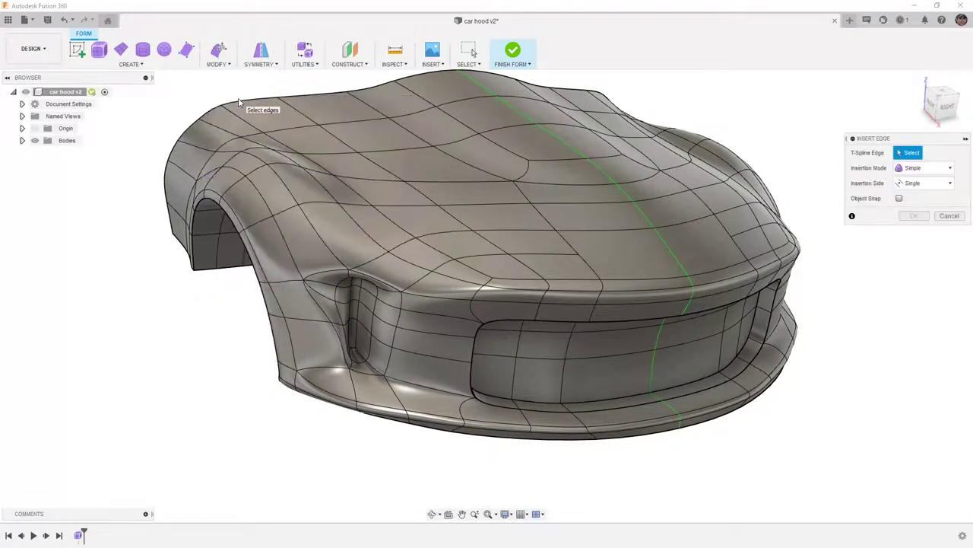
Pick a hood-front edge for the new edge and keep insertion mode on Simple.
click(608, 229)
drag(617, 239, 652, 293)
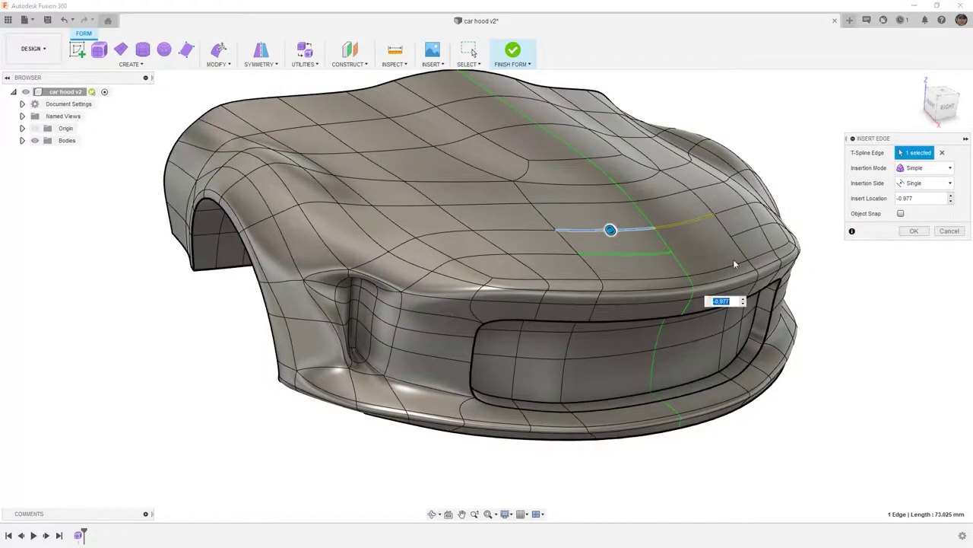
click(930, 168)
click(923, 192)
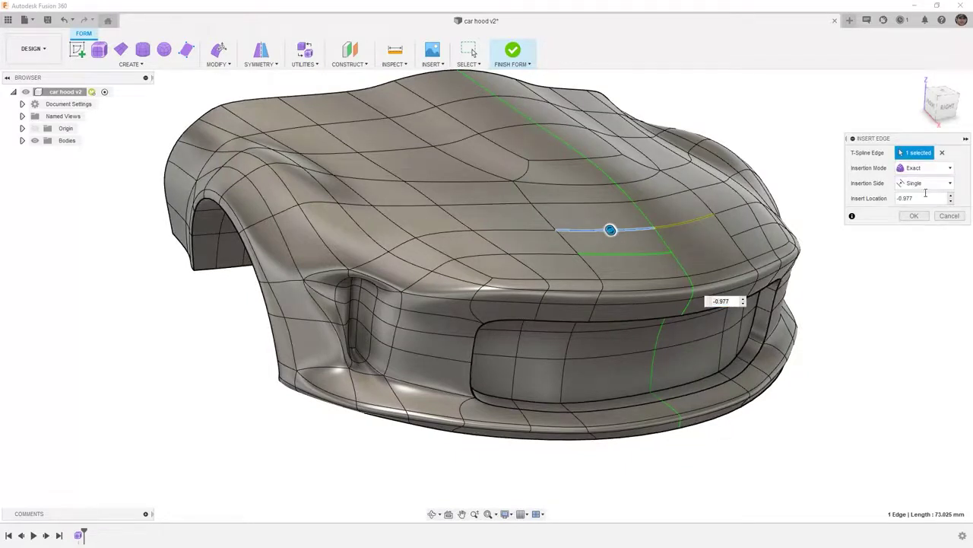
click(927, 168)
click(927, 181)
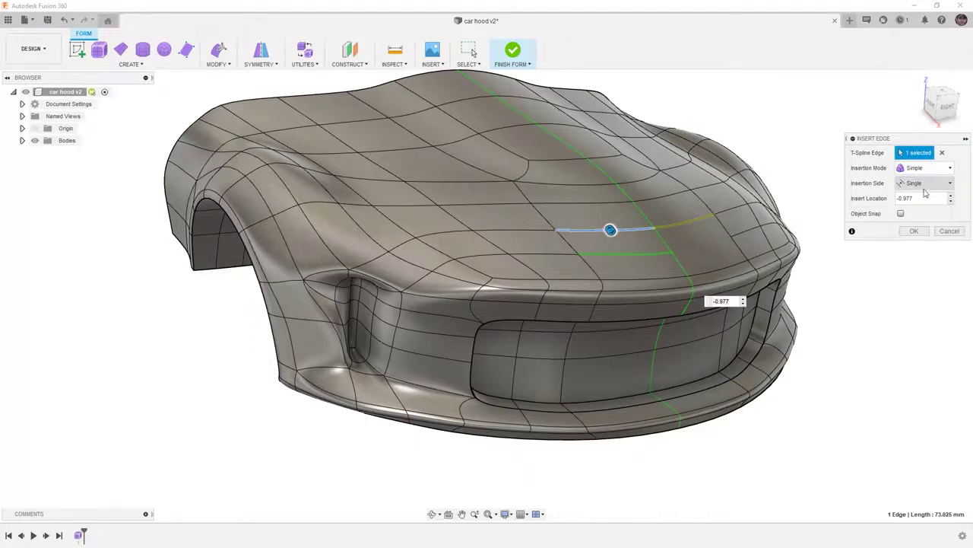
Set Insert Location to -1 and confirm the new edge.
click(920, 200)
drag(928, 197, 885, 197)
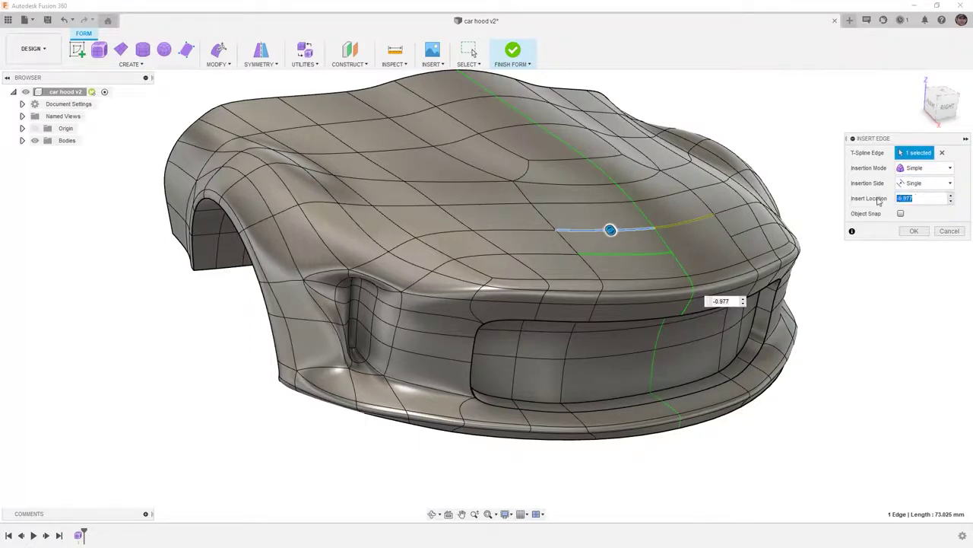
key(BackSpace)
text(-1)
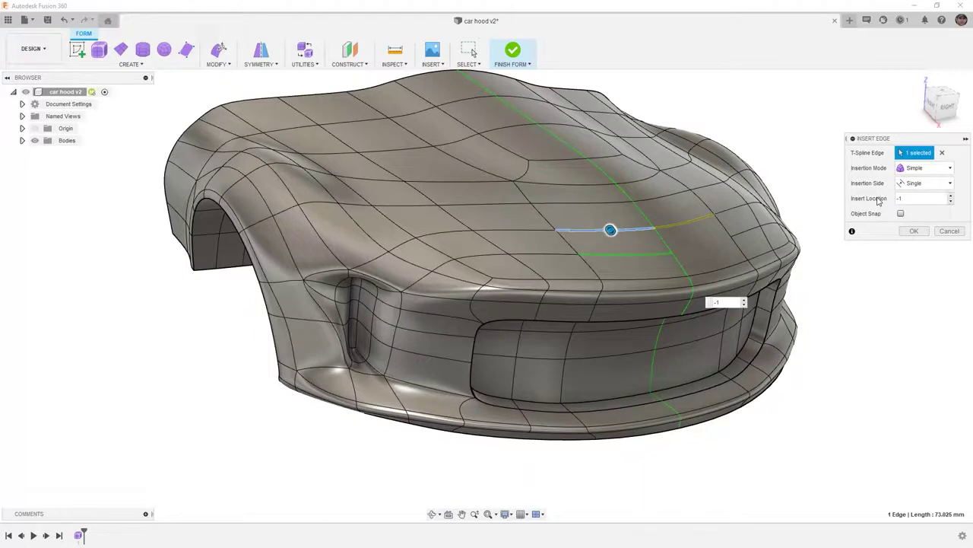
click(915, 232)
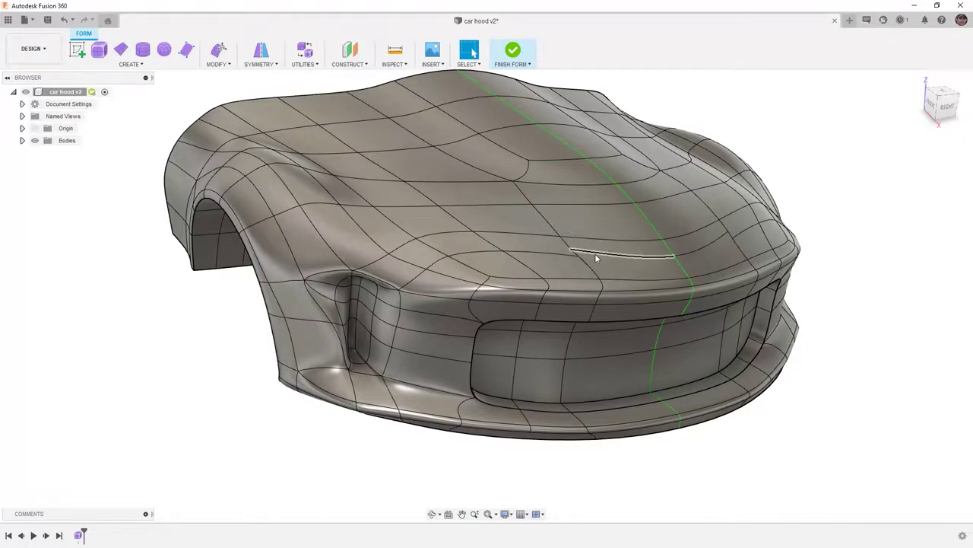
shift+middle_drag(595, 253, 619, 256)
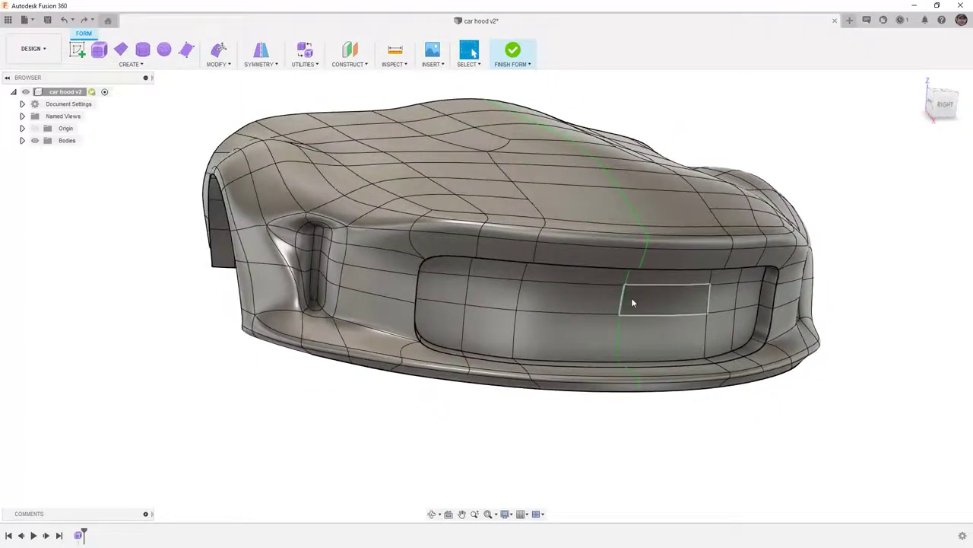
scroll(543, 214, up, 3)
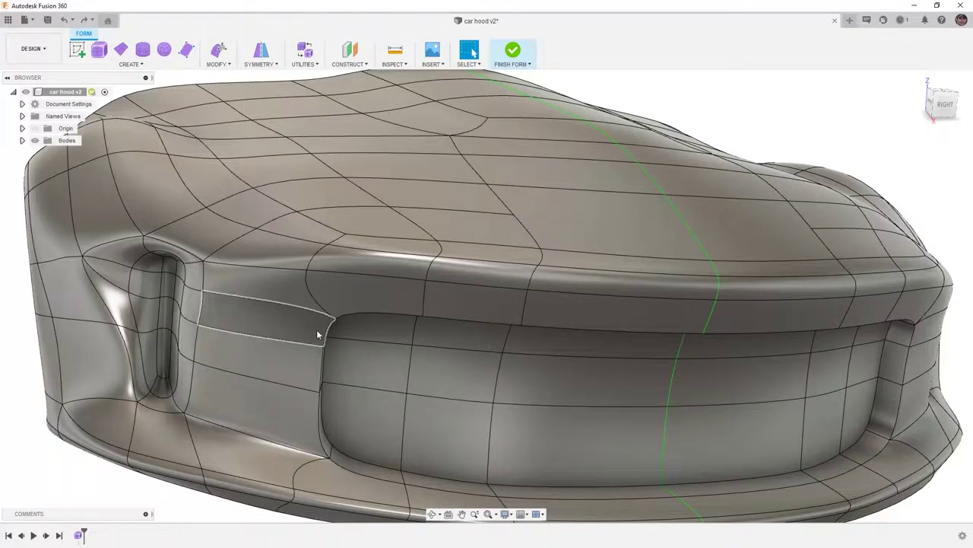
Insert two points in Simple mode on hood edges to form a new edge.
click(218, 61)
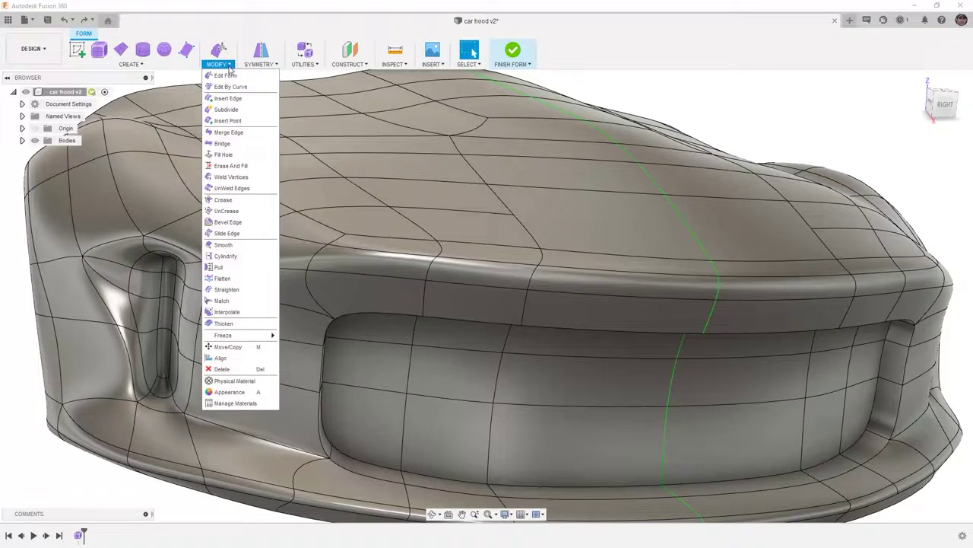
click(227, 121)
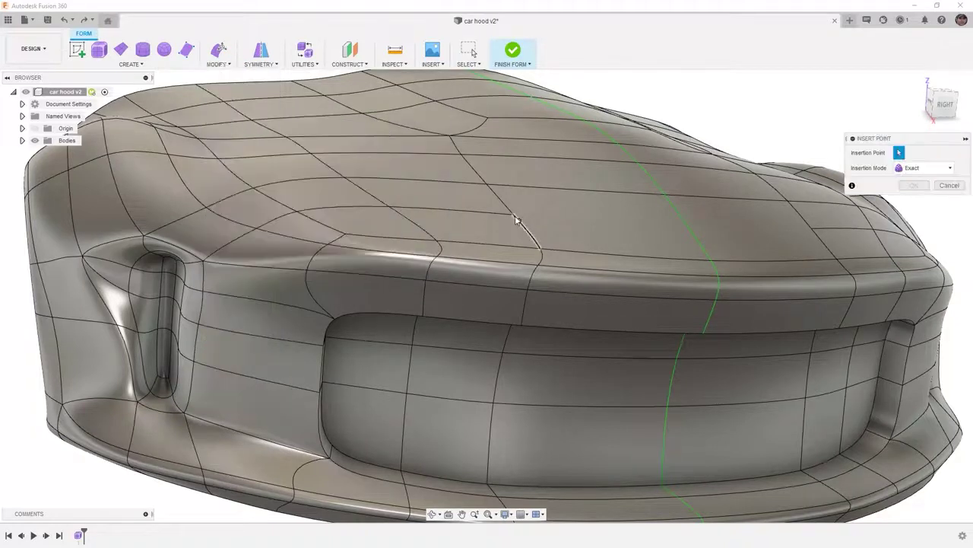
click(922, 168)
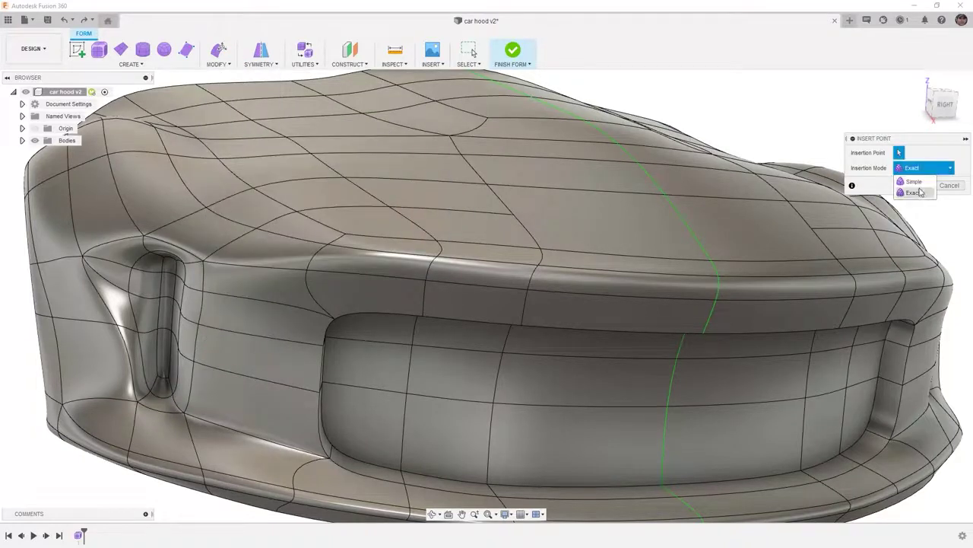
click(917, 181)
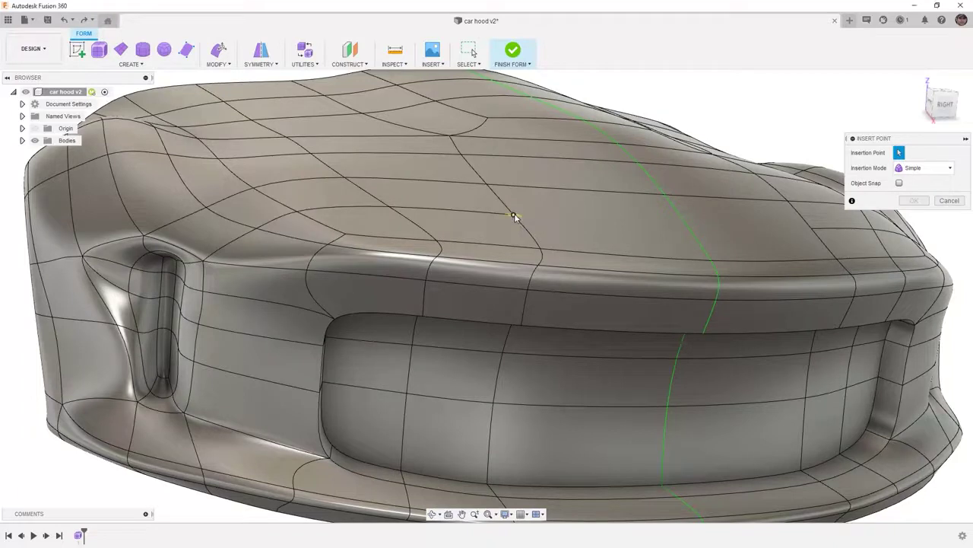
click(515, 213)
click(688, 226)
click(914, 201)
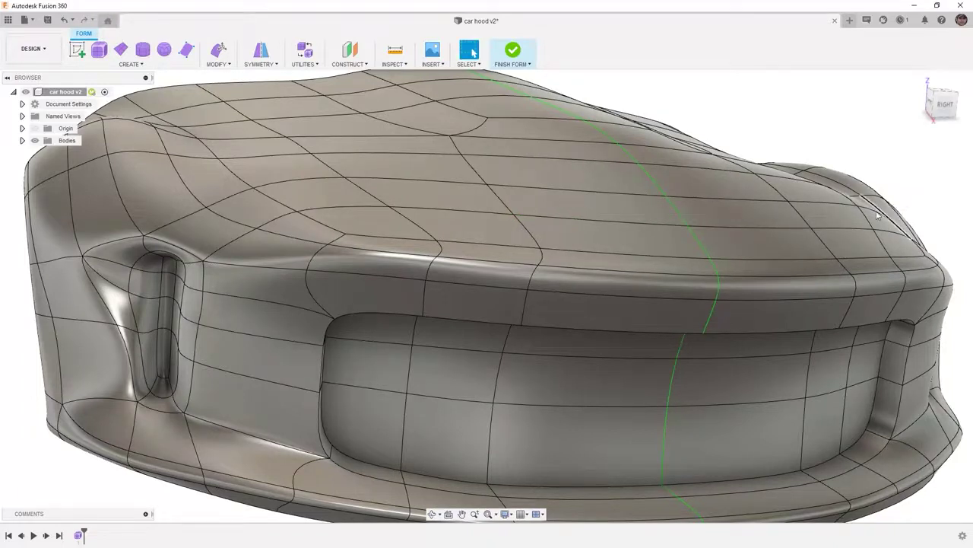
Select a face on the hood top and zoom out to view it.
mouse_move(702, 245)
shift+middle_down()
mouse_move(677, 247)
mouse_move(717, 247)
shift+middle_up()
click(646, 223)
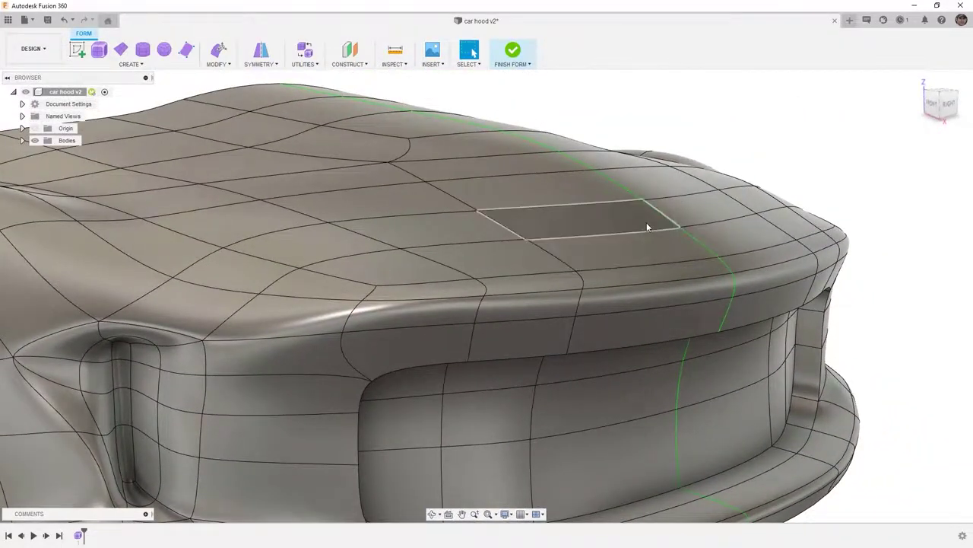
scroll(644, 221, down, 3)
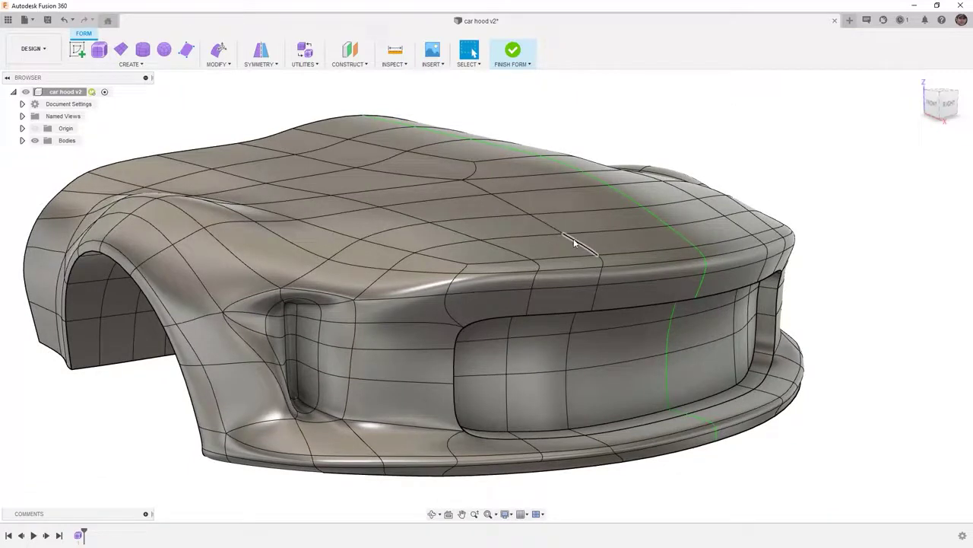
scroll(575, 243, down, 1)
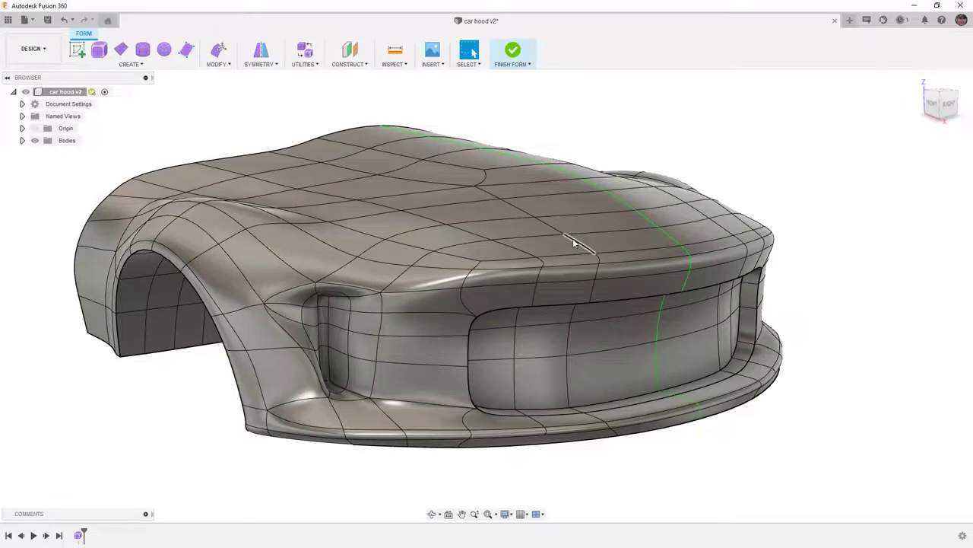
click(217, 63)
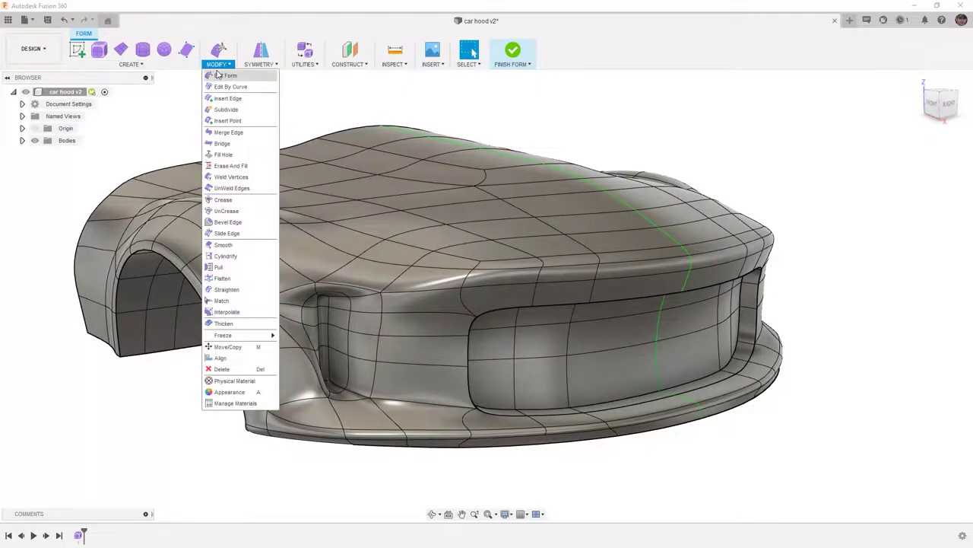
Start Subdivide and pick three faces down one column near the hood top.
click(226, 109)
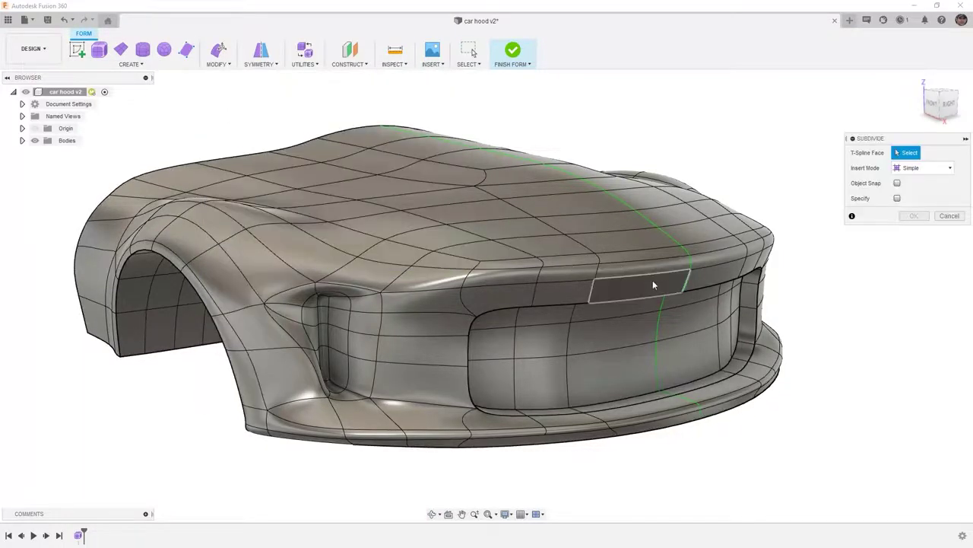
shift+middle_drag(652, 285, 474, 163)
click(432, 196)
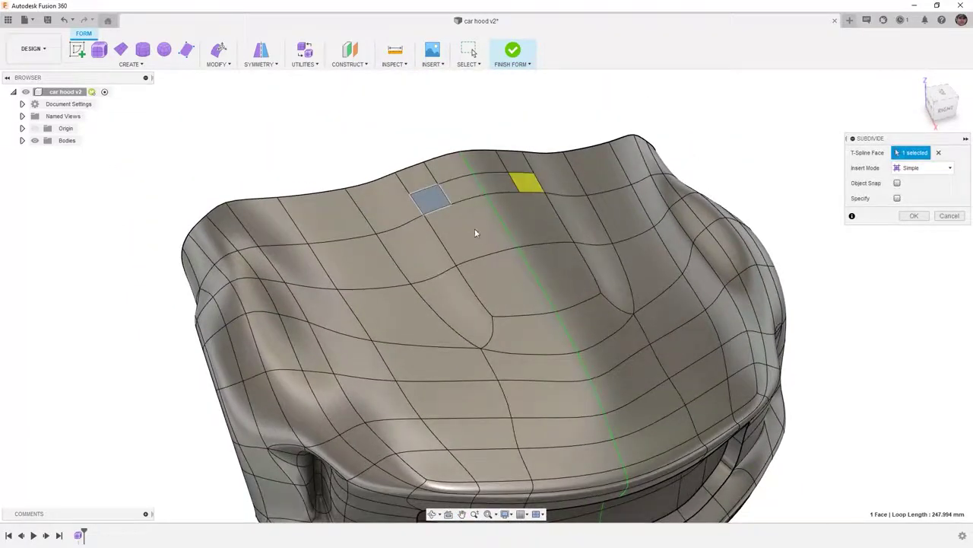
click(474, 225)
click(498, 280)
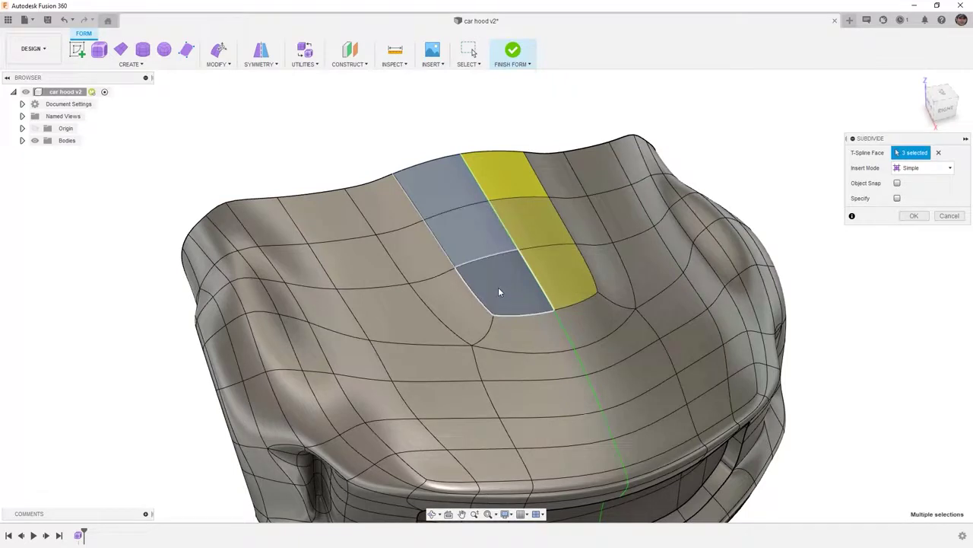
scroll(498, 187, up, 2)
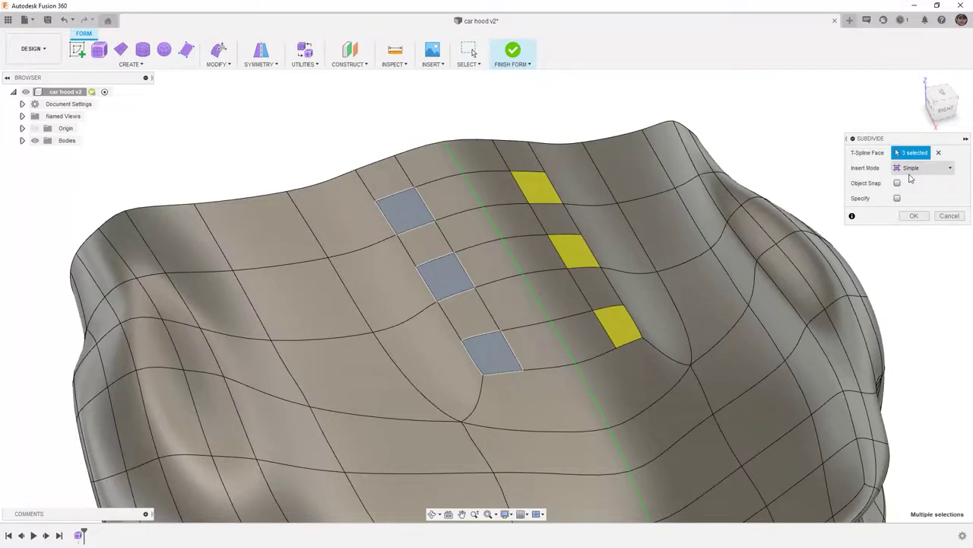
shift+middle_drag(650, 336, 621, 289)
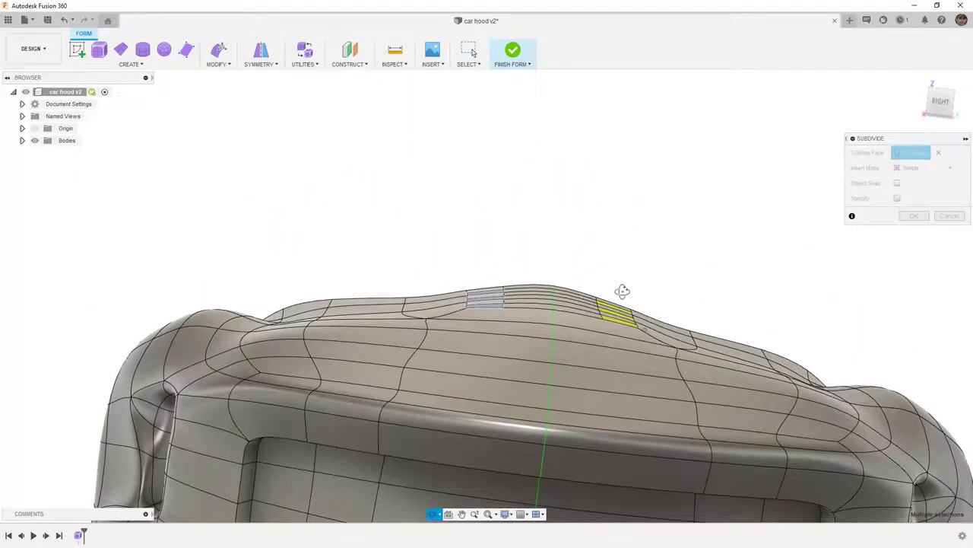
Set Subdivide insert mode to Exact, checking right and top views, and apply it.
click(941, 101)
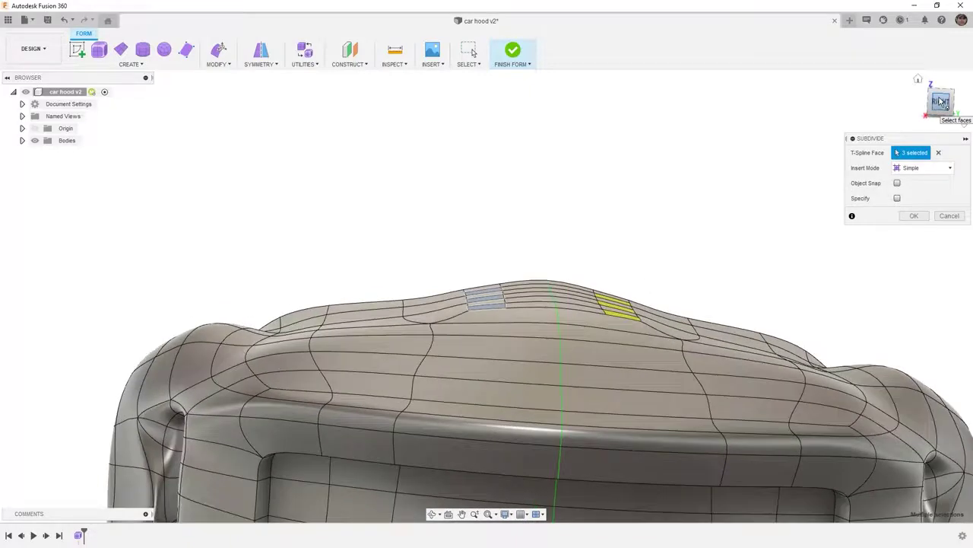
click(925, 169)
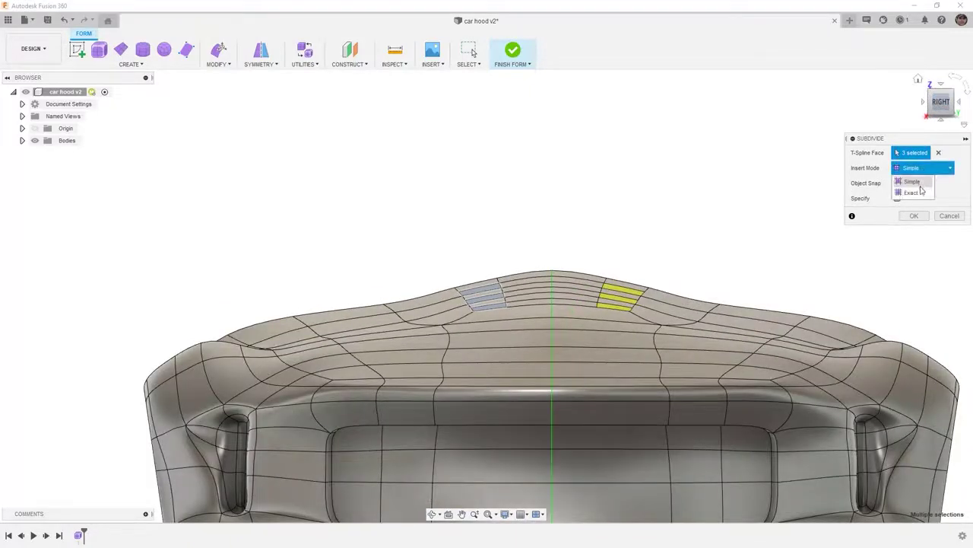
click(915, 193)
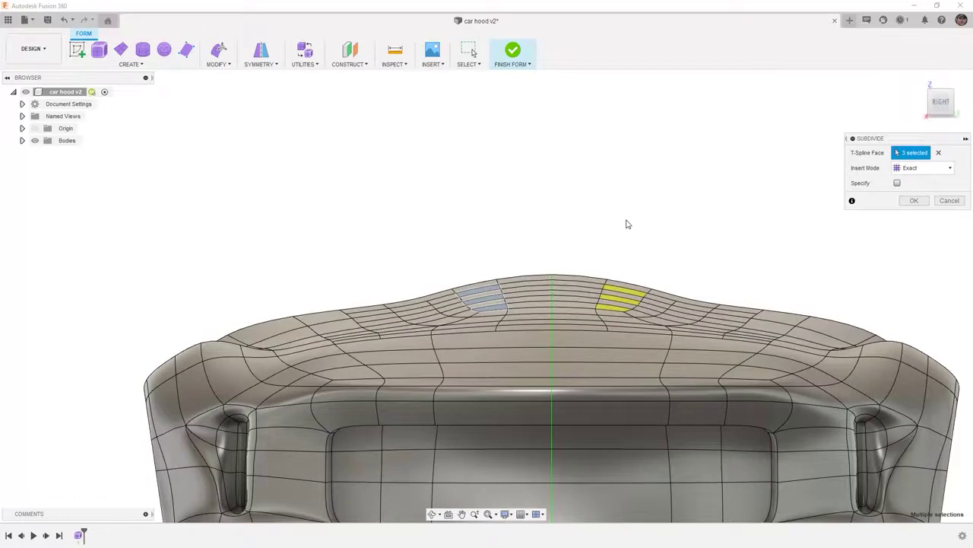
click(940, 81)
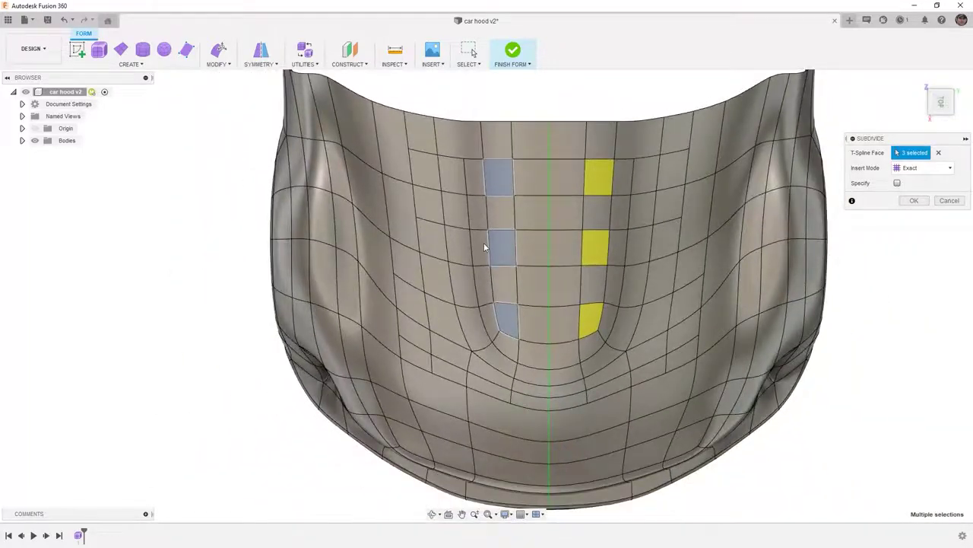
click(920, 167)
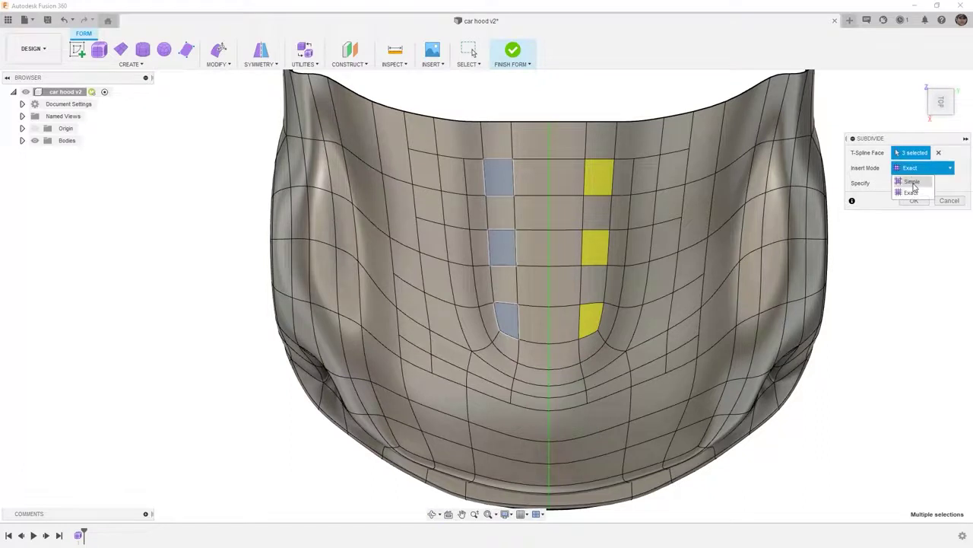
click(914, 182)
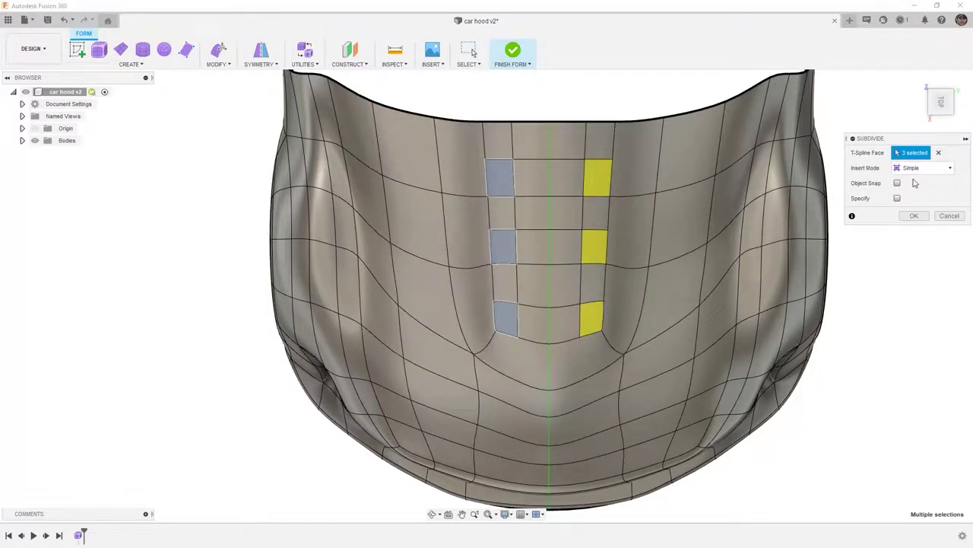
click(916, 169)
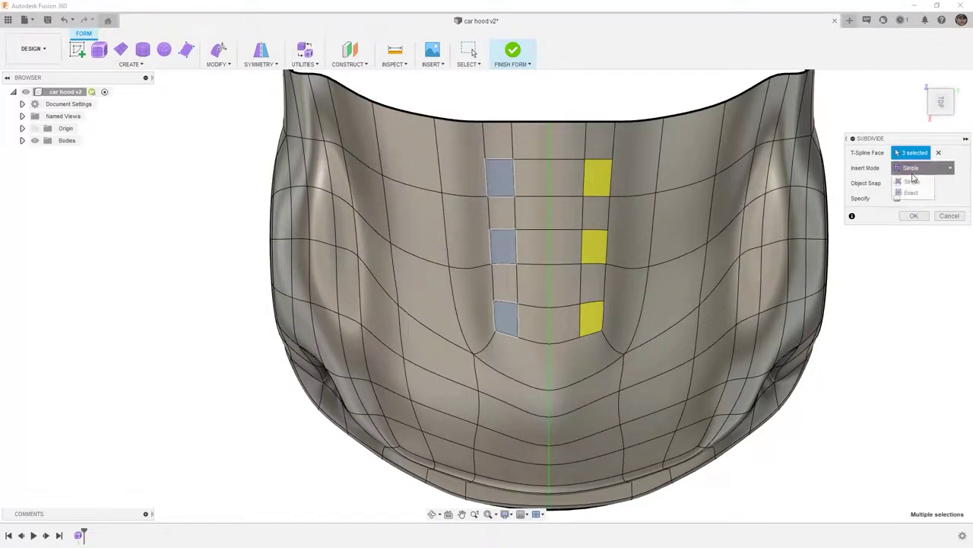
click(913, 193)
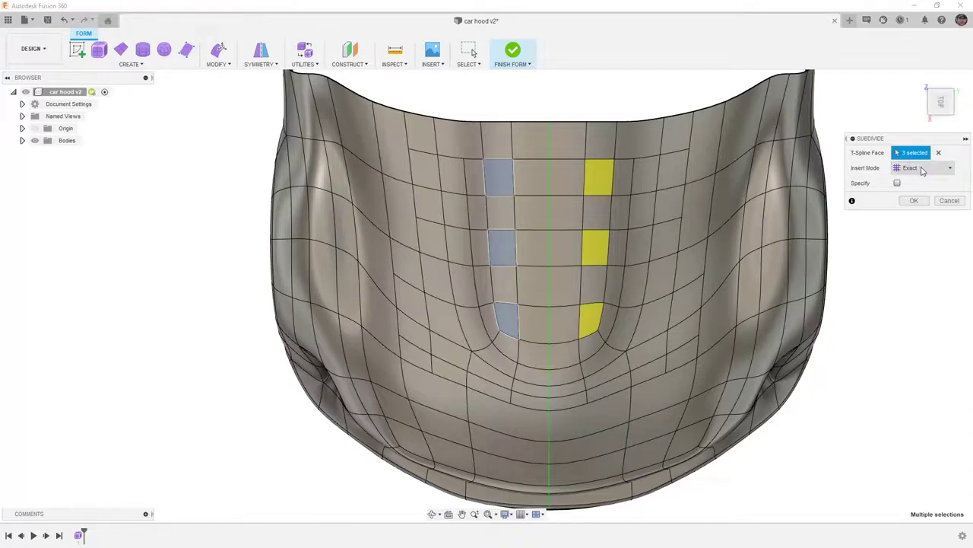
click(921, 202)
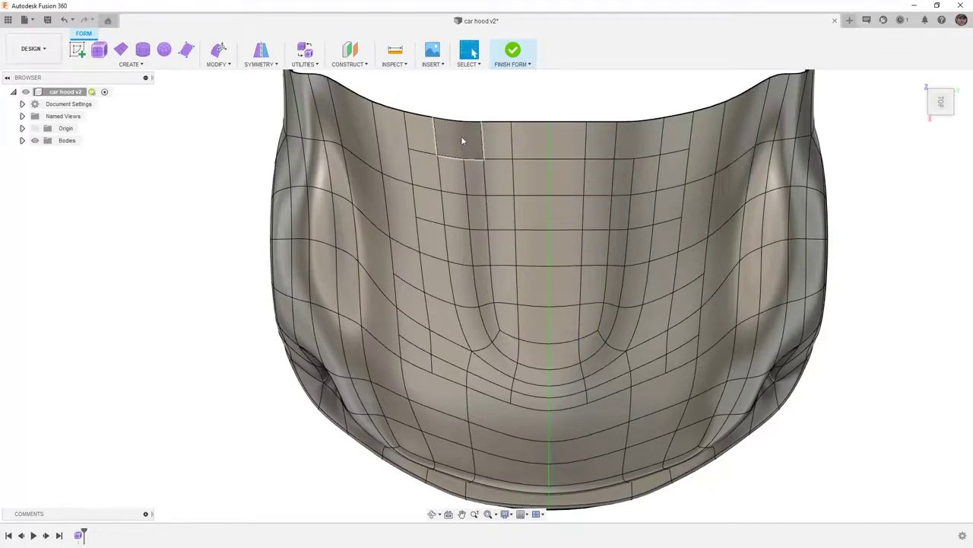
click(218, 54)
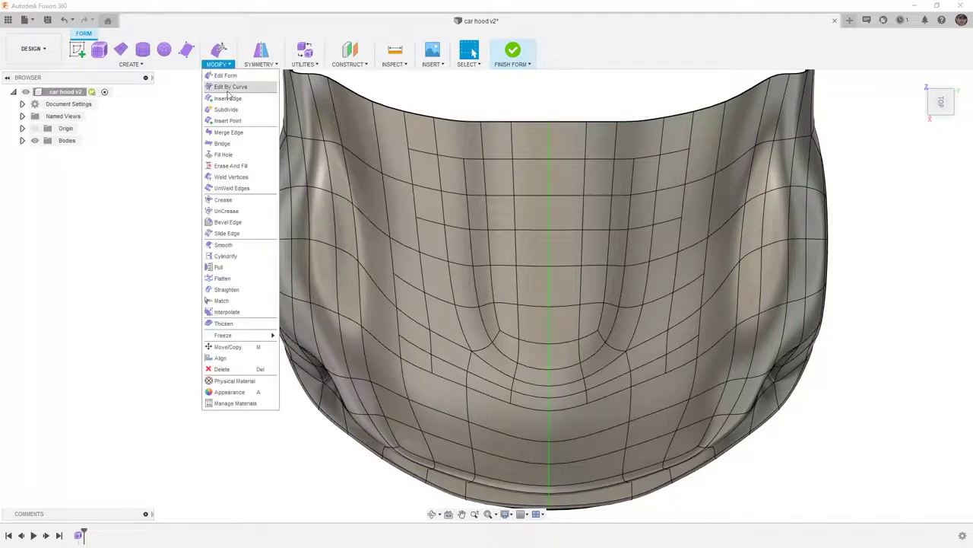
Insert two points linking an inner edge to the hood's top border.
click(232, 121)
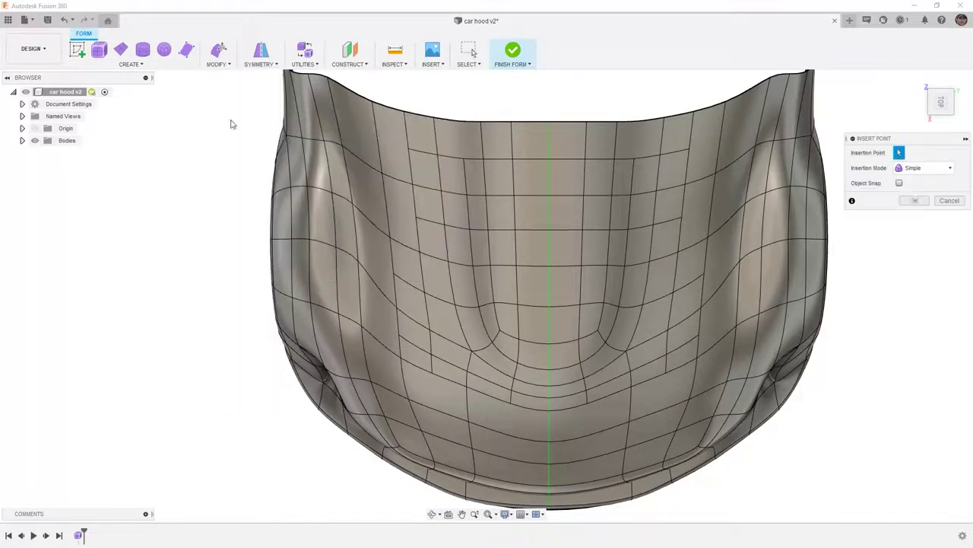
click(463, 159)
click(459, 122)
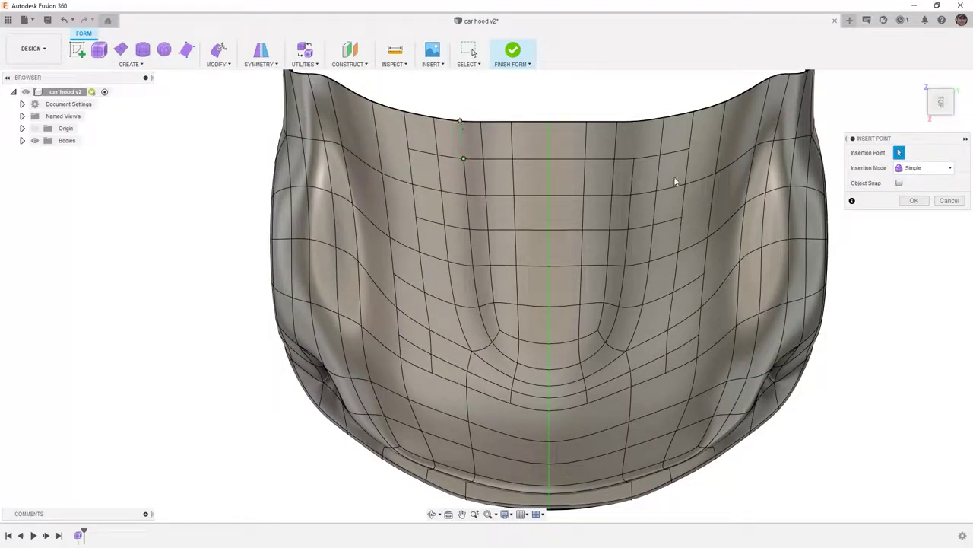
click(914, 200)
Return to the home view and bring up the Save dialog for car hood v2.
scroll(699, 249, down, 3)
shift+middle_drag(656, 334, 656, 407)
shift+middle_drag(655, 251, 696, 307)
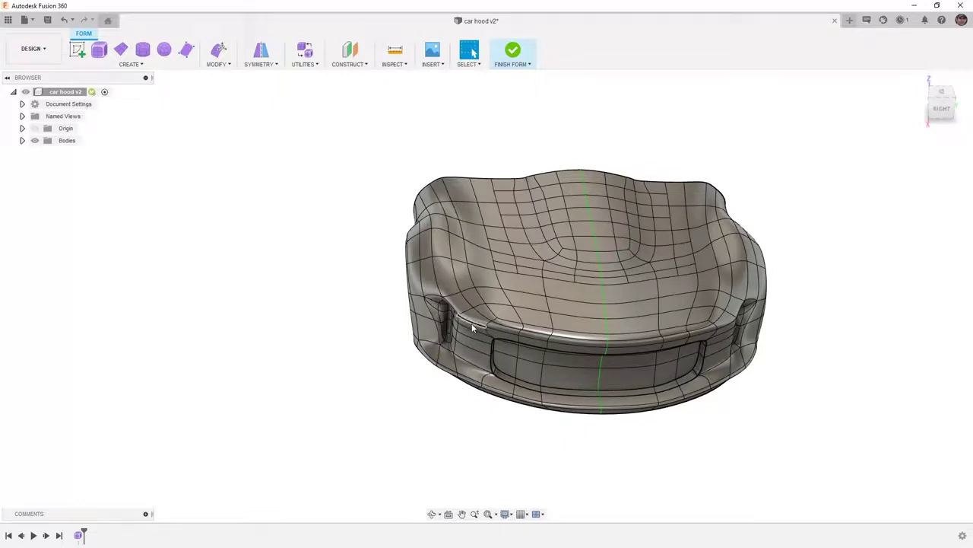
click(920, 81)
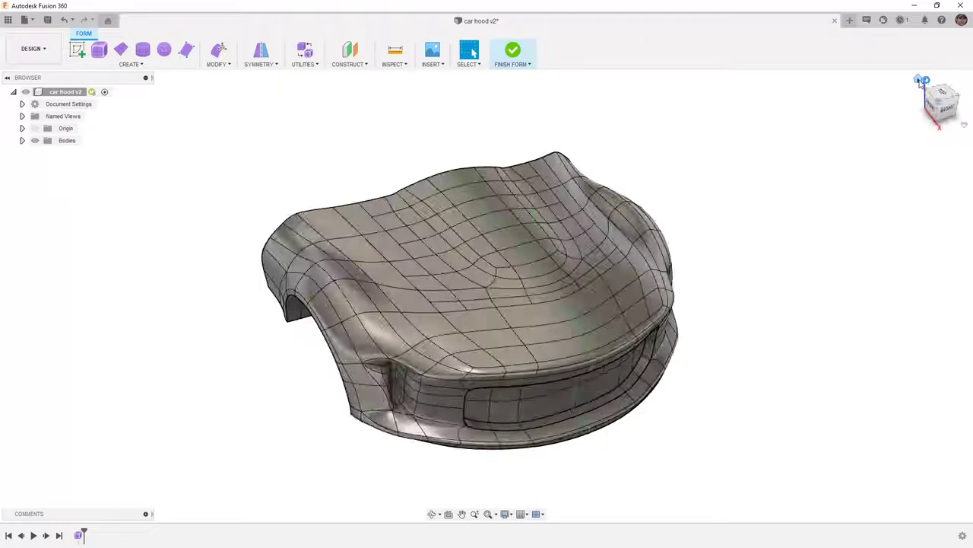
click(47, 20)
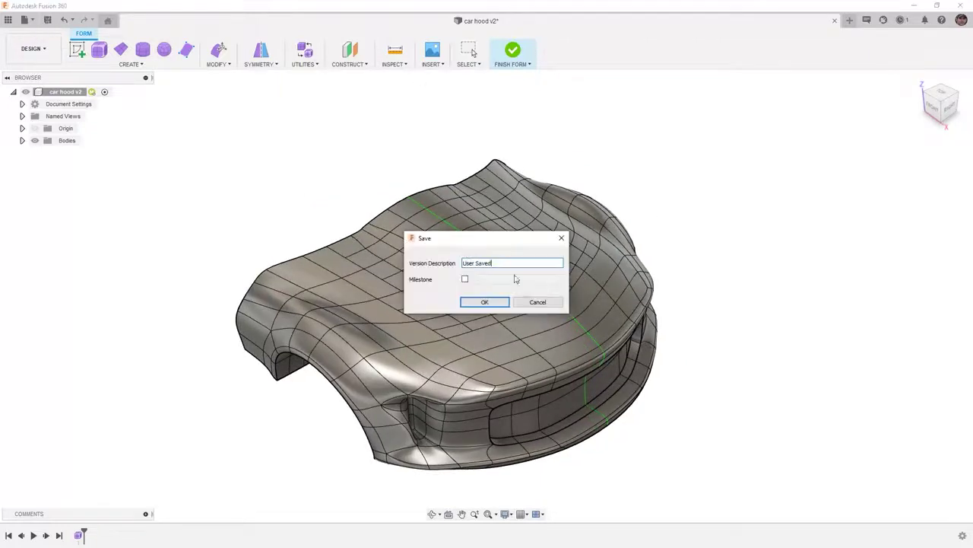